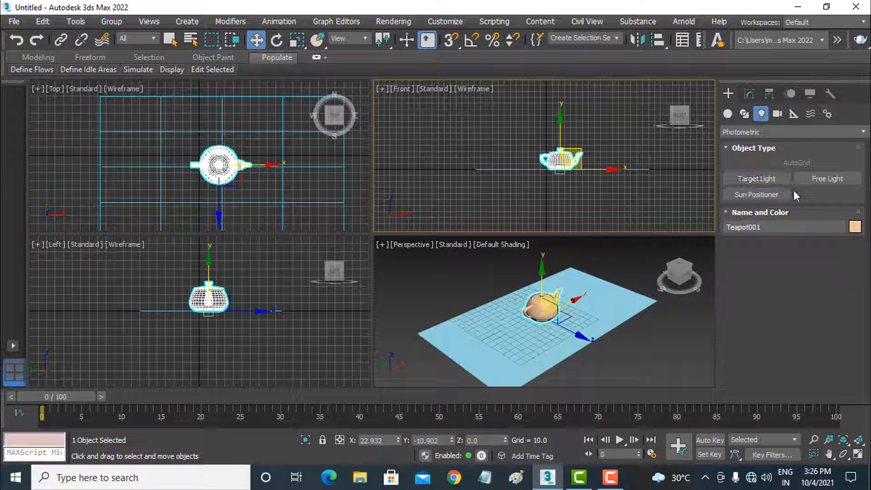
- Create a Standard Omni light in the Front view, beside and above the teapot at about X 132, Z 46
{"action": "left_click", "coordinate": [787, 132]}
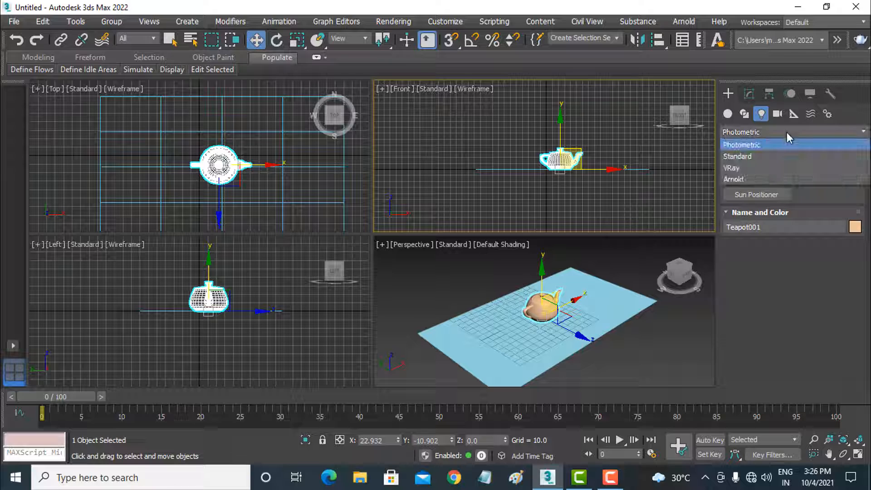
{"action": "left_click", "coordinate": [769, 156]}
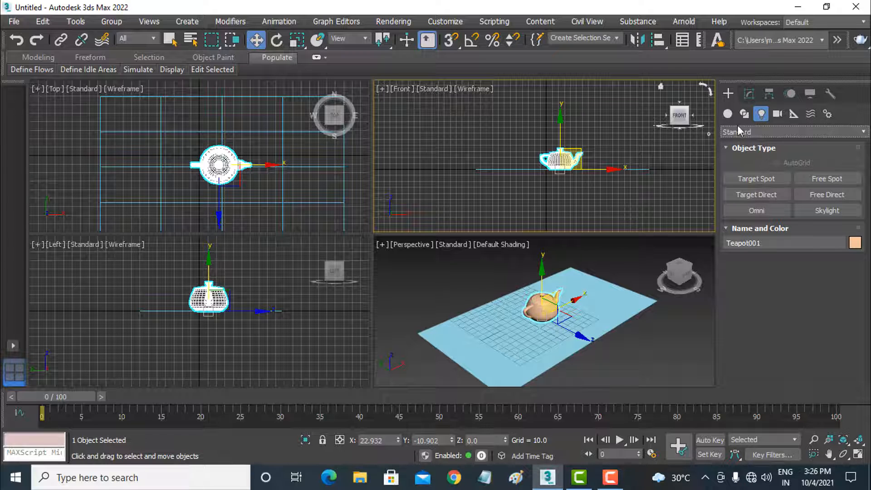
{"action": "left_click", "coordinate": [753, 135]}
{"action": "left_click", "coordinate": [753, 135]}
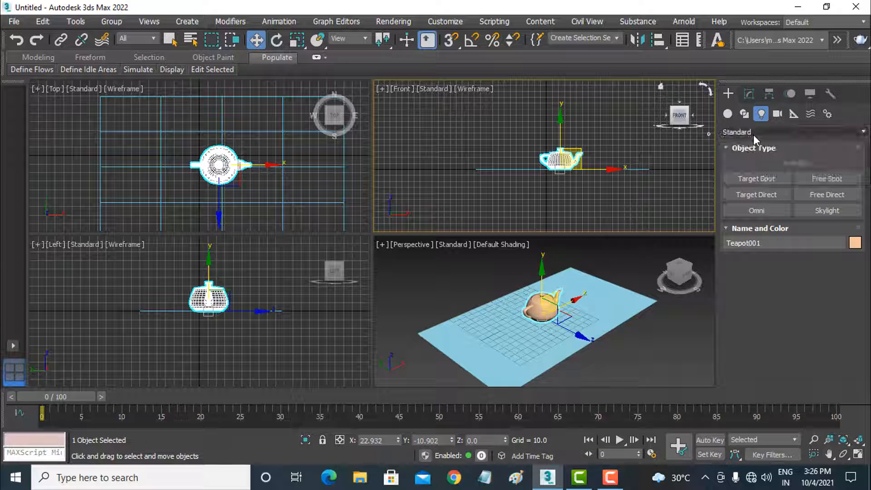
{"action": "left_click", "coordinate": [765, 210]}
{"action": "left_click", "coordinate": [626, 142]}
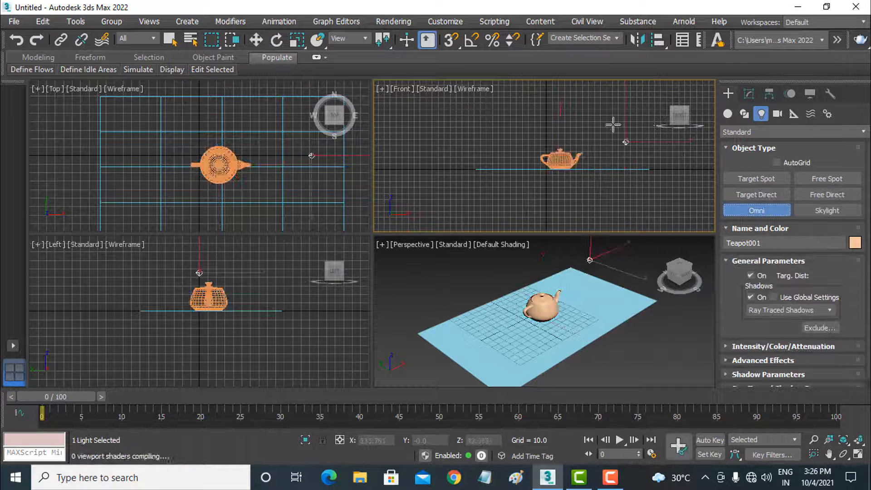
- Move the omni light in front of and above the teapot, to about X 22, Y -123, Z 93
{"action": "left_click", "coordinate": [257, 41]}
{"action": "scroll", "coordinate": [309, 128], "scroll_direction": "down", "scroll_amount": 3}
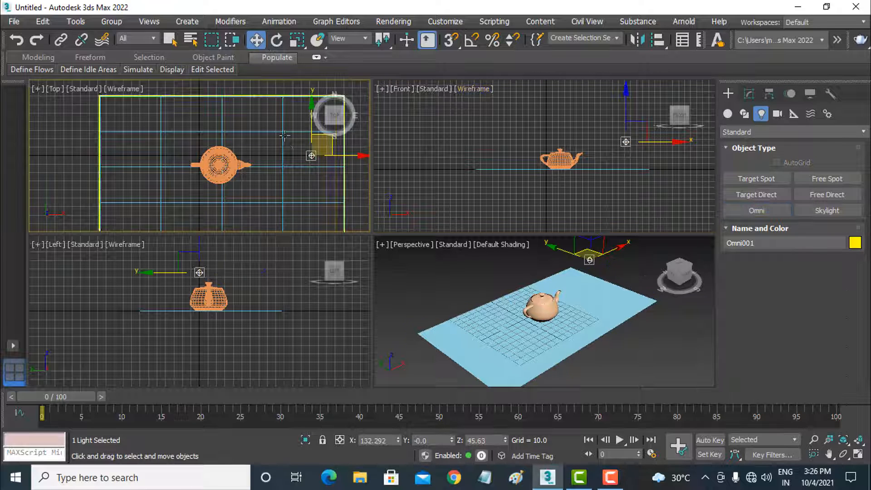
{"action": "left_click_drag", "start_coordinate": [308, 125], "coordinate": [260, 177]}
{"action": "right_click", "coordinate": [511, 152]}
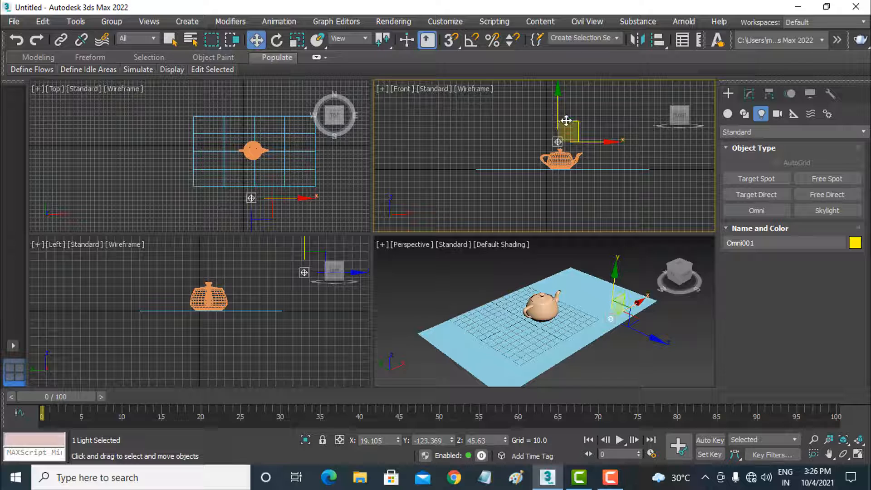
{"action": "left_click_drag", "start_coordinate": [566, 120], "coordinate": [568, 92]}
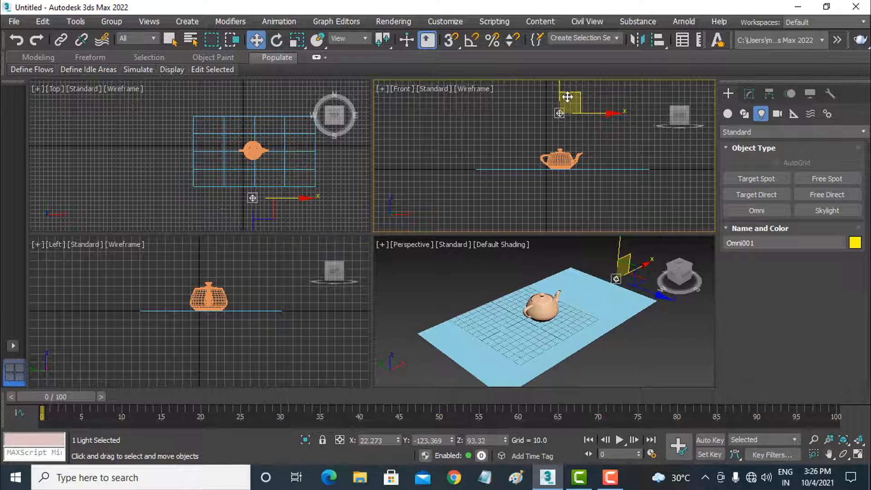
- Test-render the Perspective view, check its alpha channel, and close the rendered frame
{"action": "mouse_move", "coordinate": [567, 286]}
{"action": "middle_mouse_down", "text": "alt"}
{"action": "mouse_move", "coordinate": [589, 295]}
{"action": "mouse_move", "coordinate": [574, 298]}
{"action": "middle_mouse_up", "text": "alt"}
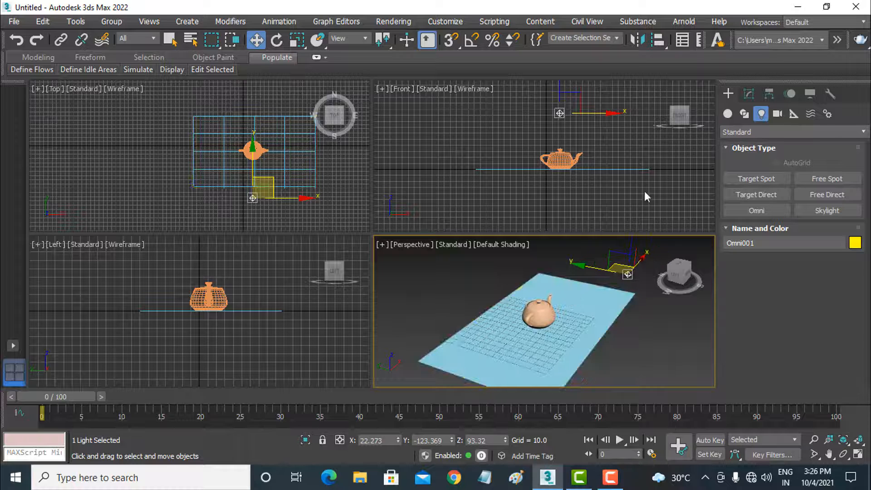
{"action": "left_click_drag", "start_coordinate": [608, 45], "coordinate": [442, 45]}
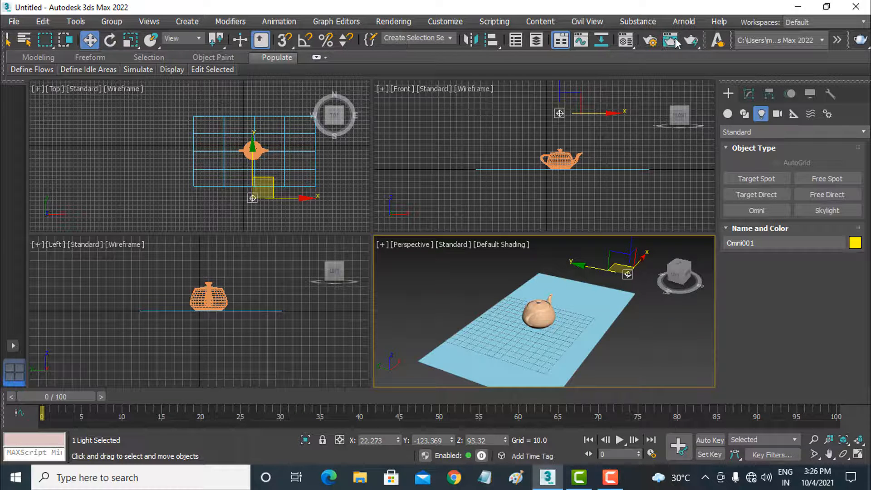
{"action": "left_click", "coordinate": [691, 40]}
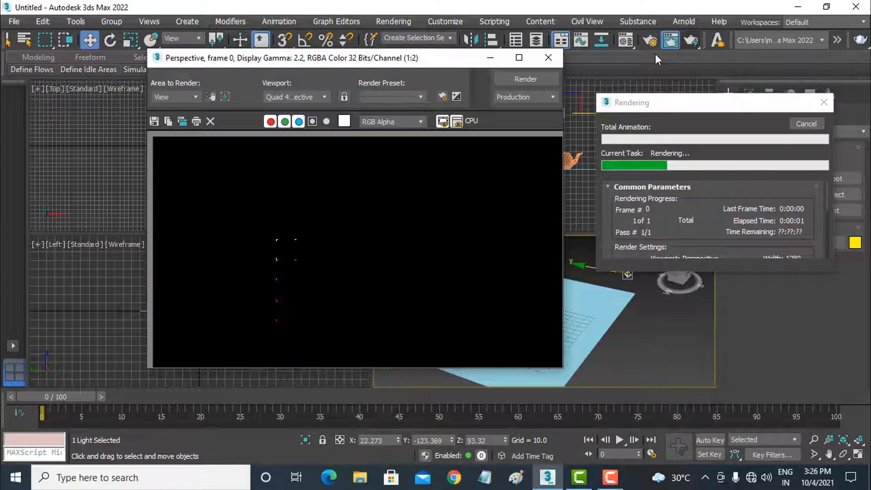
{"action": "left_click", "coordinate": [313, 122]}
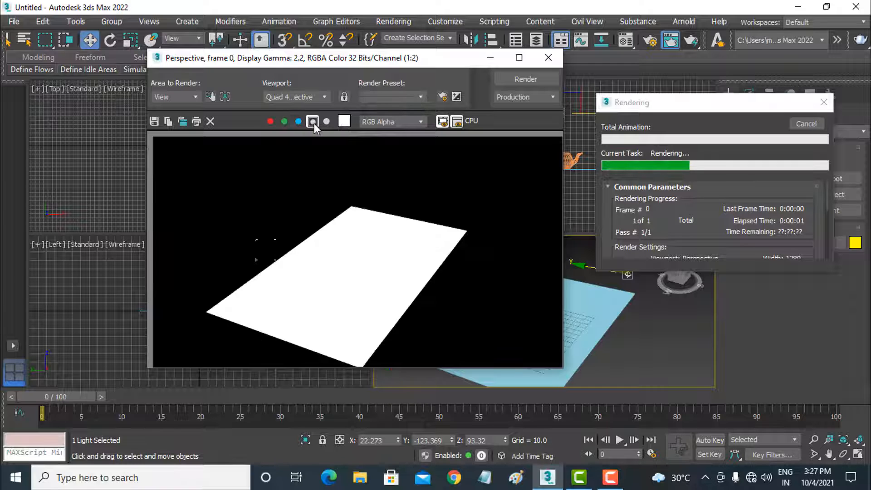
{"action": "left_click", "coordinate": [313, 123]}
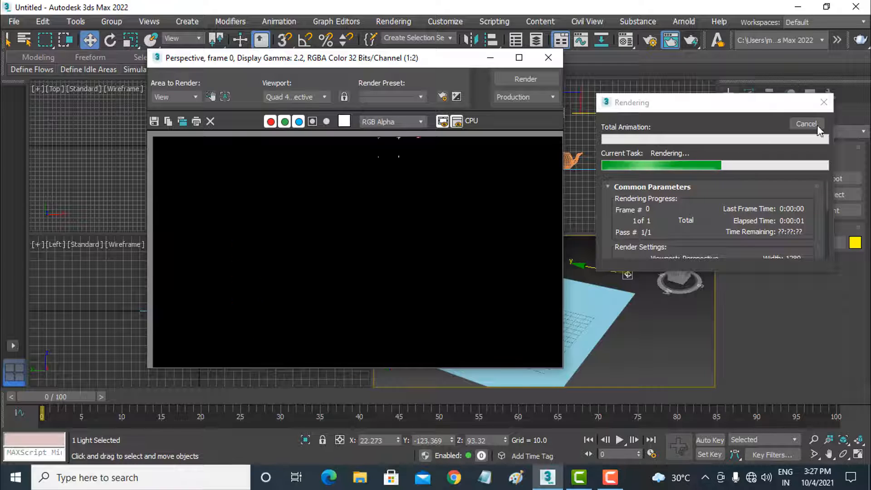
{"action": "left_click", "coordinate": [557, 60]}
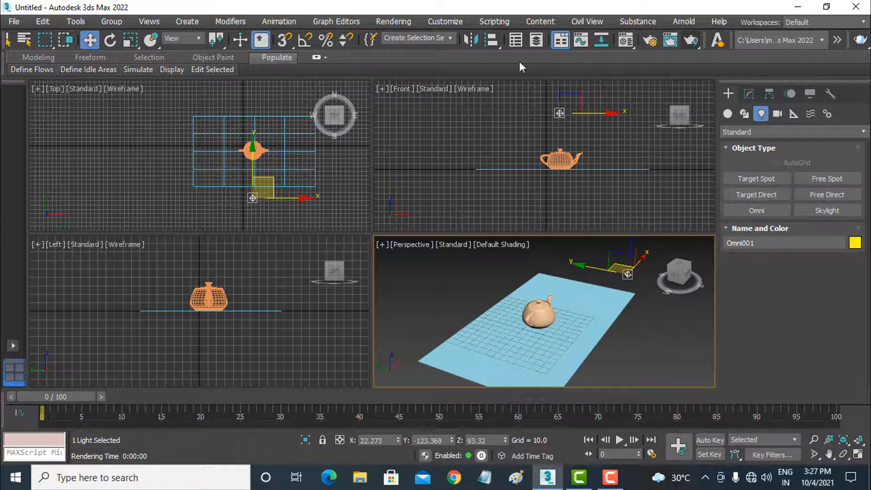
- Assign the Scanline Renderer for both Production and ActiveShade in the render setup
{"action": "left_click", "coordinate": [644, 41]}
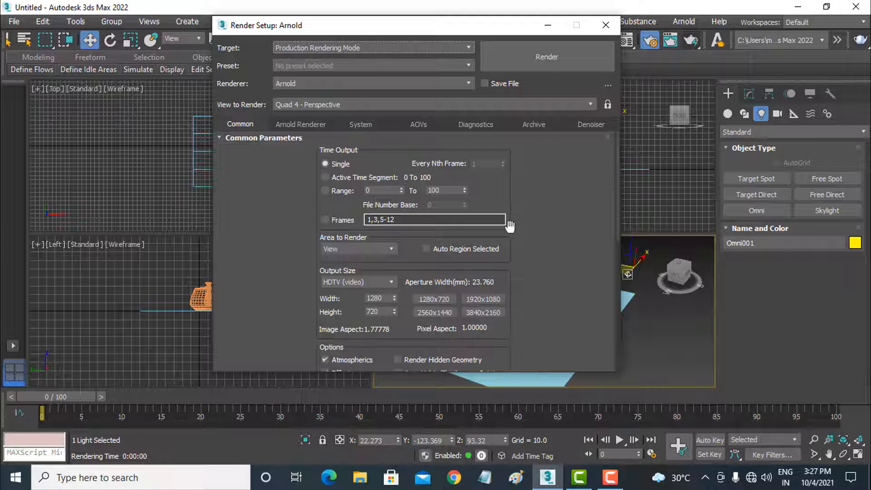
{"action": "scroll", "coordinate": [545, 285], "scroll_direction": "down", "scroll_amount": 10}
{"action": "scroll", "coordinate": [535, 236], "scroll_direction": "down", "scroll_amount": 2}
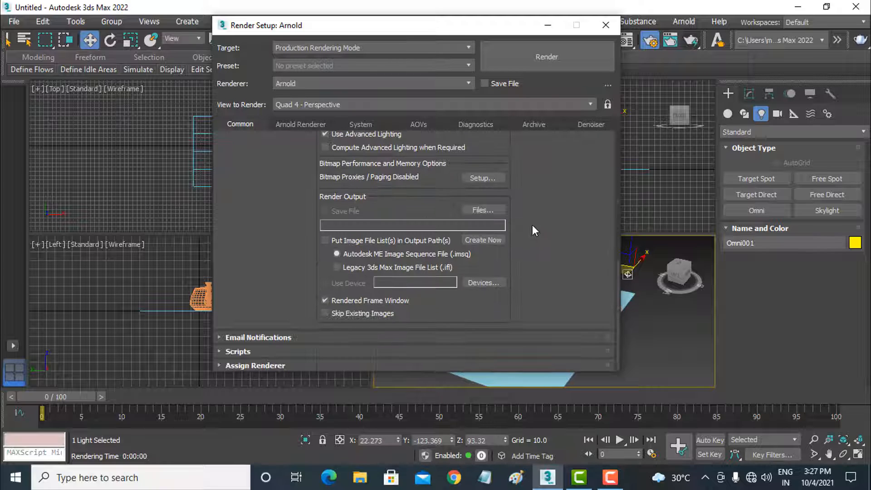
{"action": "left_click", "coordinate": [359, 363]}
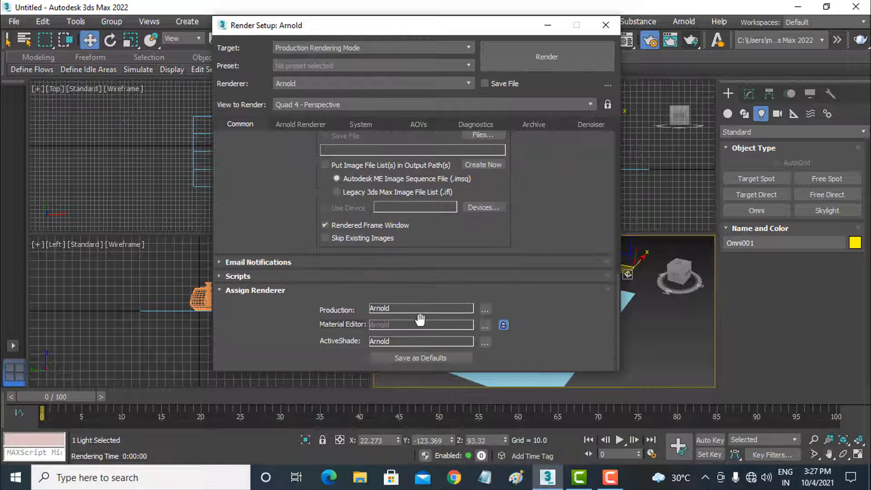
{"action": "left_click", "coordinate": [485, 309]}
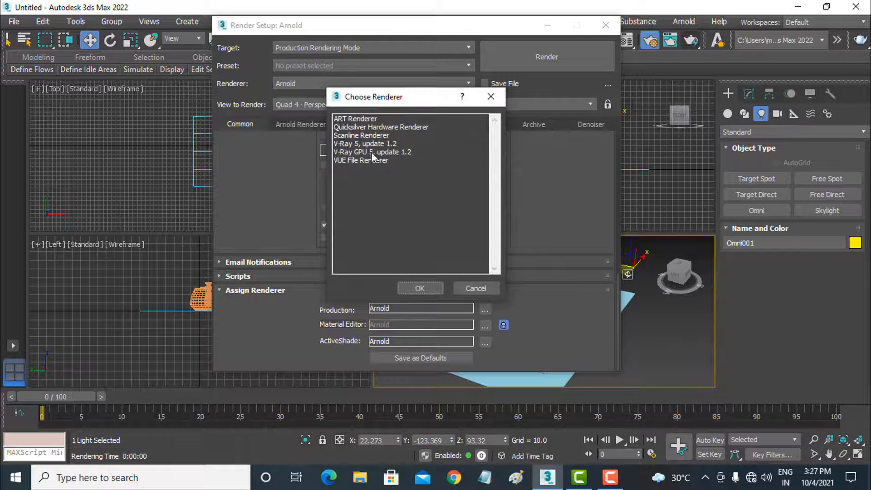
{"action": "left_click", "coordinate": [375, 137]}
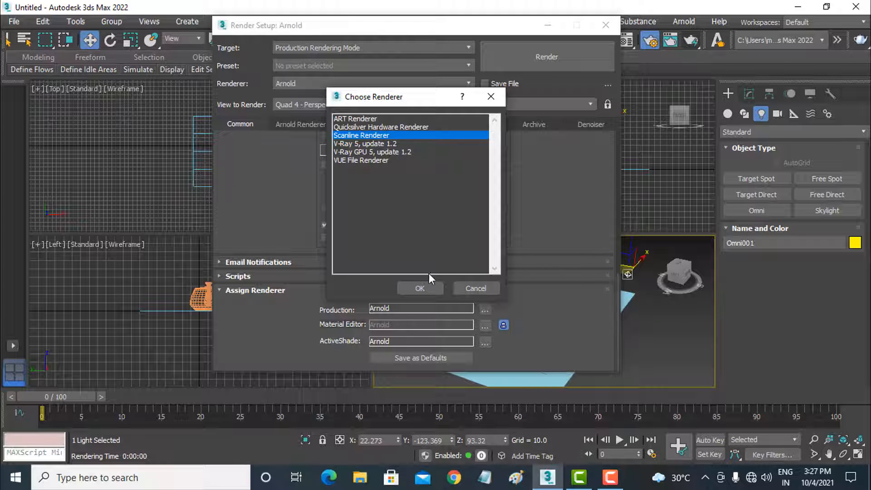
{"action": "left_click", "coordinate": [421, 288]}
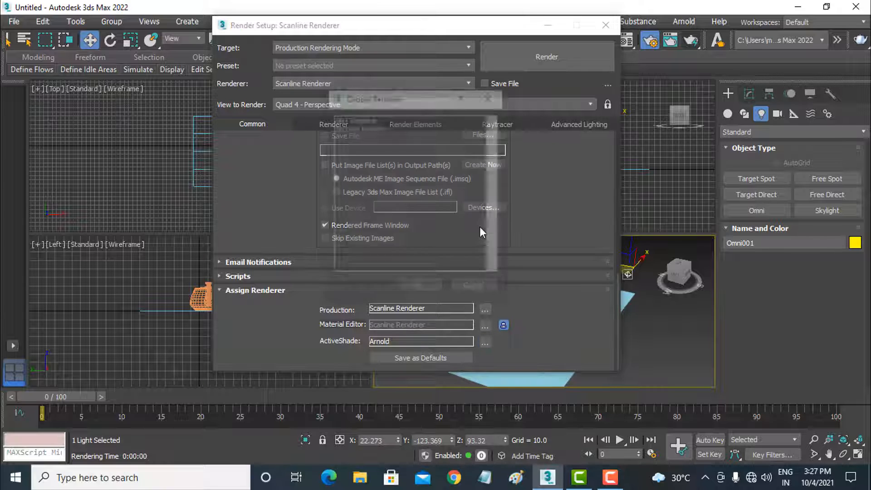
{"action": "double_click", "coordinate": [375, 127]}
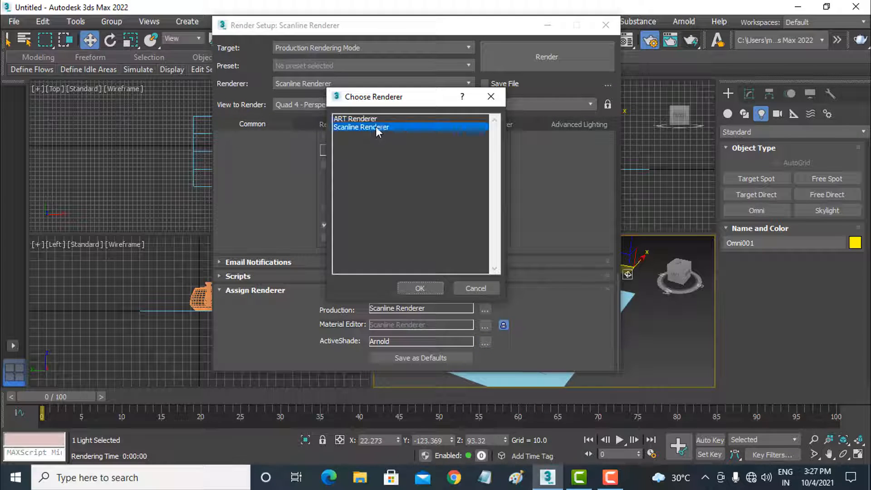
{"action": "left_click", "coordinate": [606, 25]}
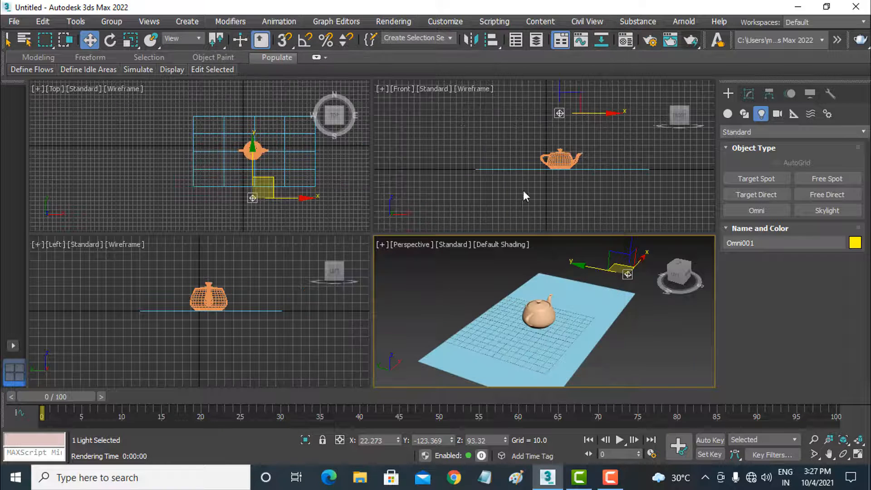
- Render the Perspective view with the Scanline Renderer, examine the teapot's lighting and shadow, and close the frame
{"action": "left_click", "coordinate": [688, 43]}
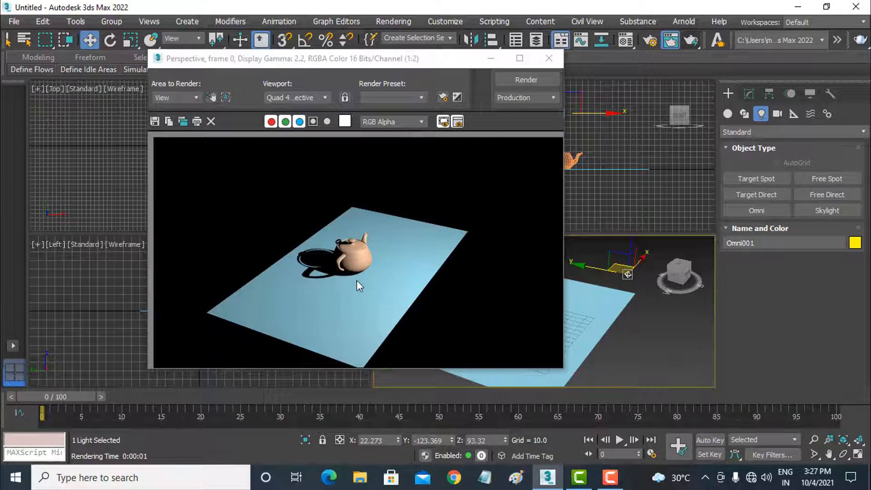
{"action": "left_click", "coordinate": [364, 257]}
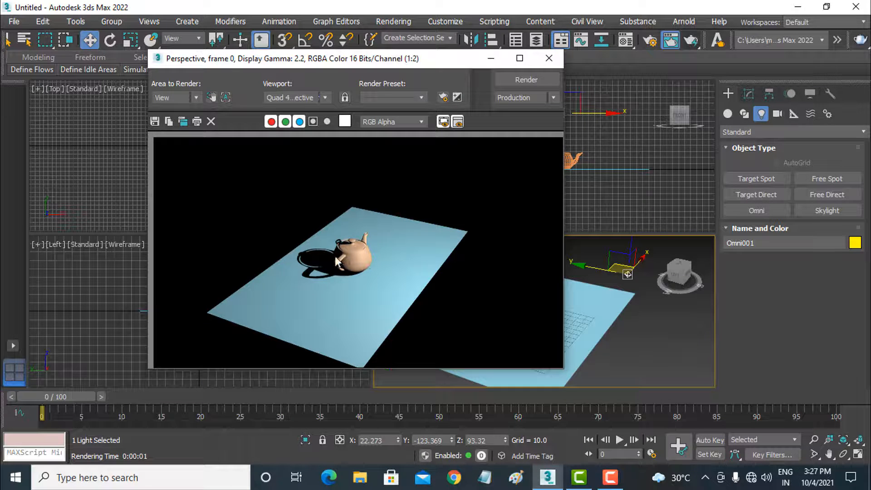
{"action": "left_click", "coordinate": [550, 58]}
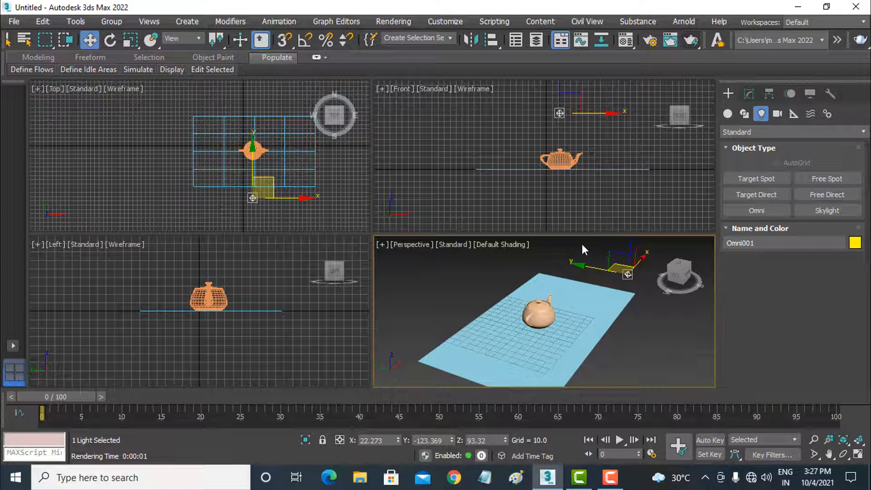
- Reposition the omni light in the Front view to about X 37, Z 83
{"action": "right_click", "coordinate": [594, 175]}
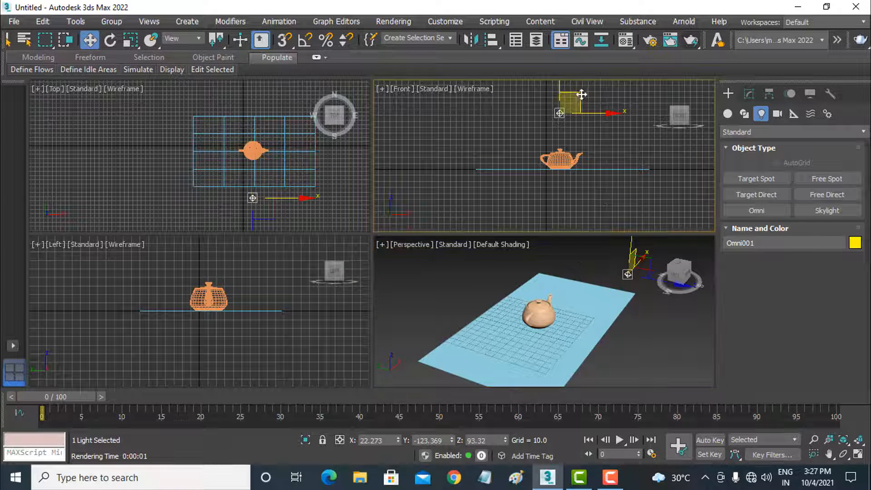
{"action": "left_click_drag", "start_coordinate": [581, 94], "coordinate": [634, 98]}
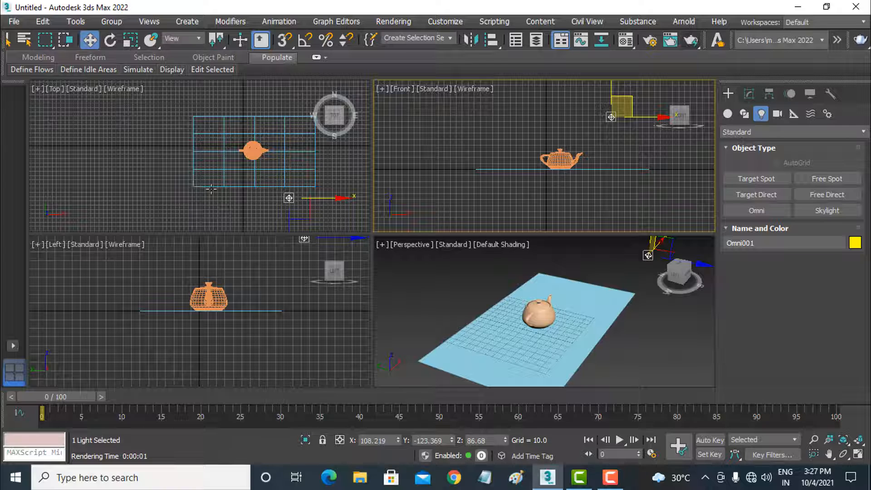
{"action": "right_click", "coordinate": [636, 125]}
{"action": "left_click_drag", "start_coordinate": [622, 98], "coordinate": [579, 100]}
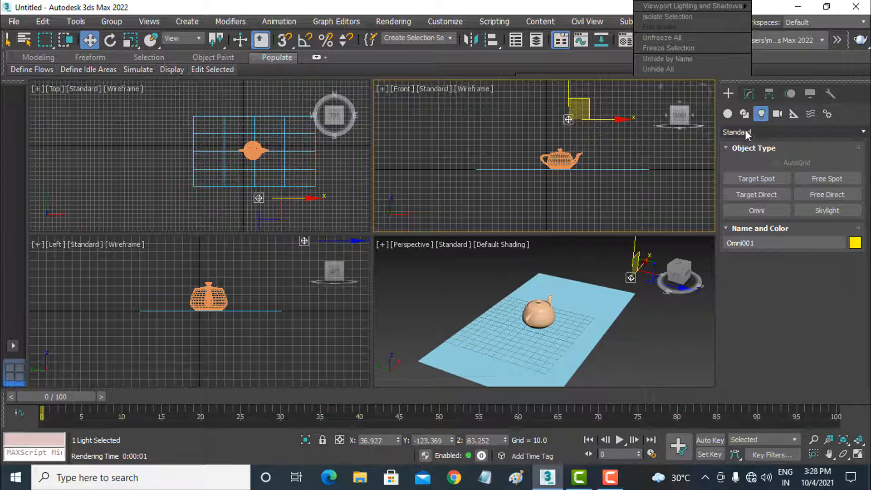
- Examine the omni light's general, atmosphere and intensity settings, including multiplier, decay and near and far attenuation
{"action": "left_click", "coordinate": [749, 94]}
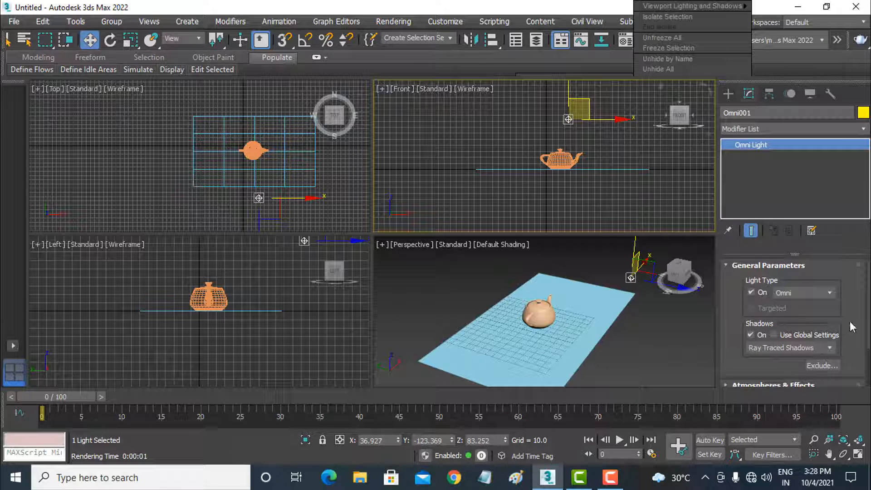
{"action": "scroll", "coordinate": [846, 318], "scroll_direction": "down", "scroll_amount": 3}
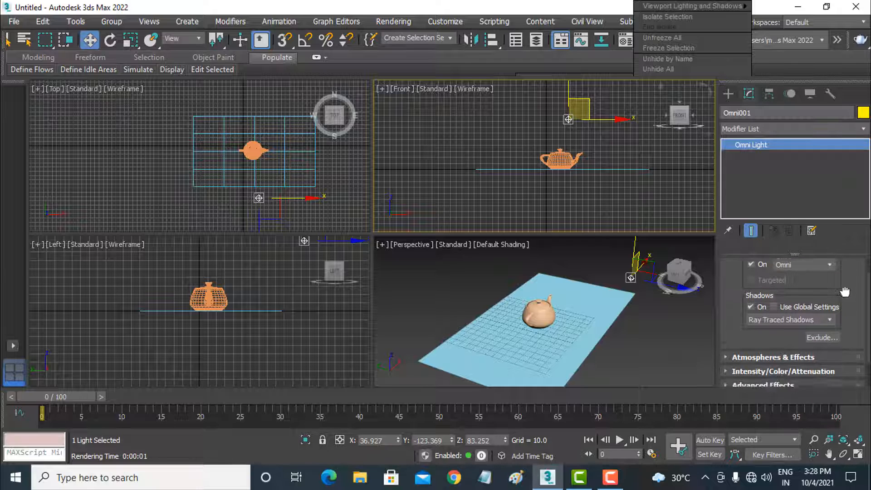
{"action": "left_click", "coordinate": [806, 336]}
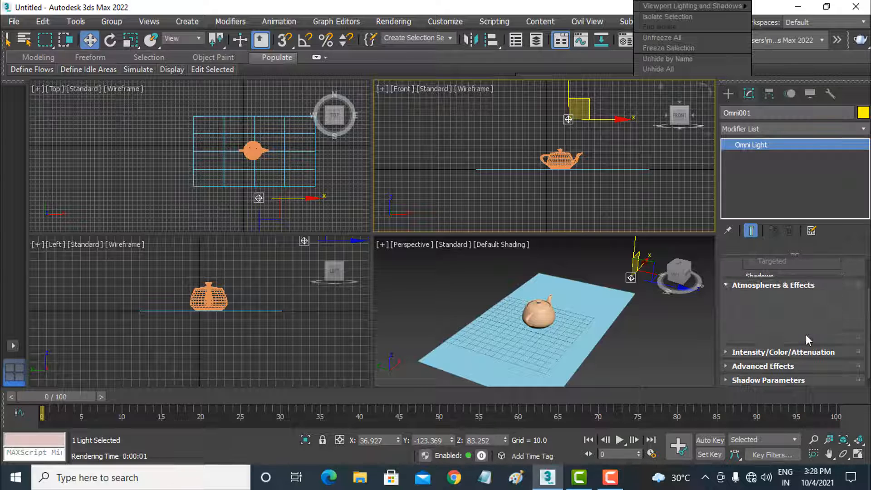
{"action": "scroll", "coordinate": [847, 334], "scroll_direction": "down", "scroll_amount": 3}
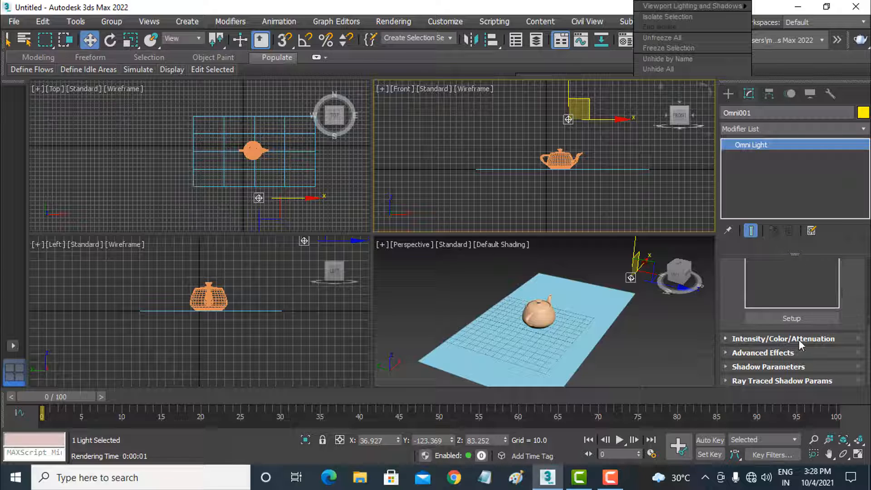
{"action": "left_click", "coordinate": [799, 339]}
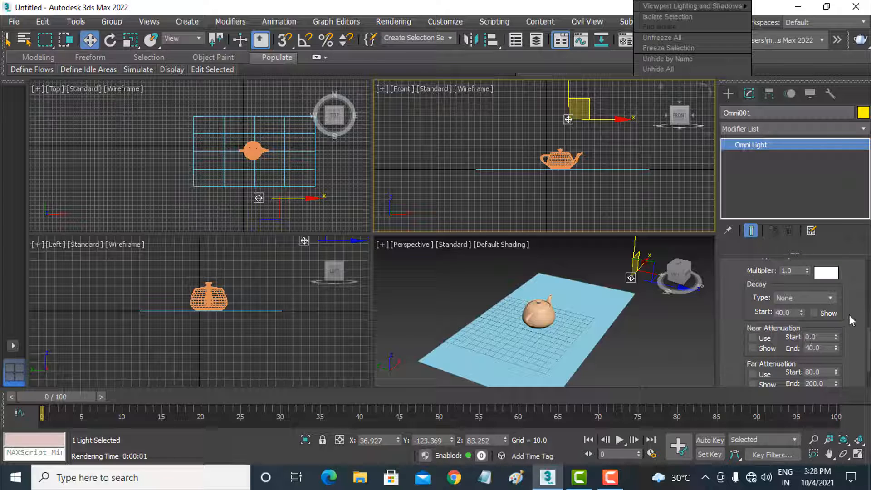
{"action": "left_click_drag", "start_coordinate": [853, 307], "coordinate": [855, 329]}
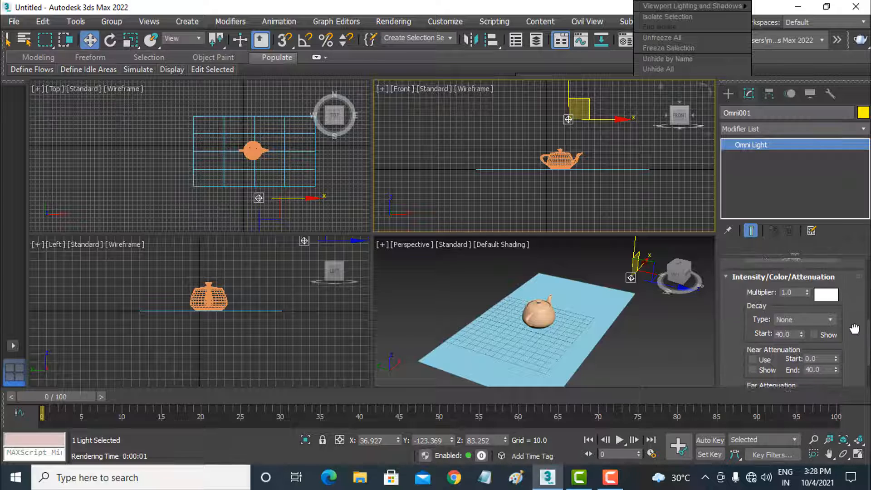
{"action": "double_click", "coordinate": [797, 298]}
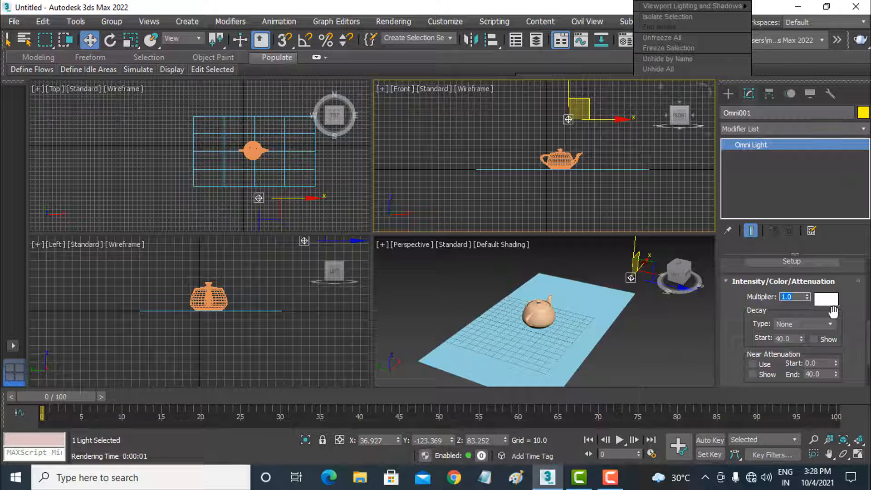
{"action": "left_click_drag", "start_coordinate": [861, 342], "coordinate": [849, 291]}
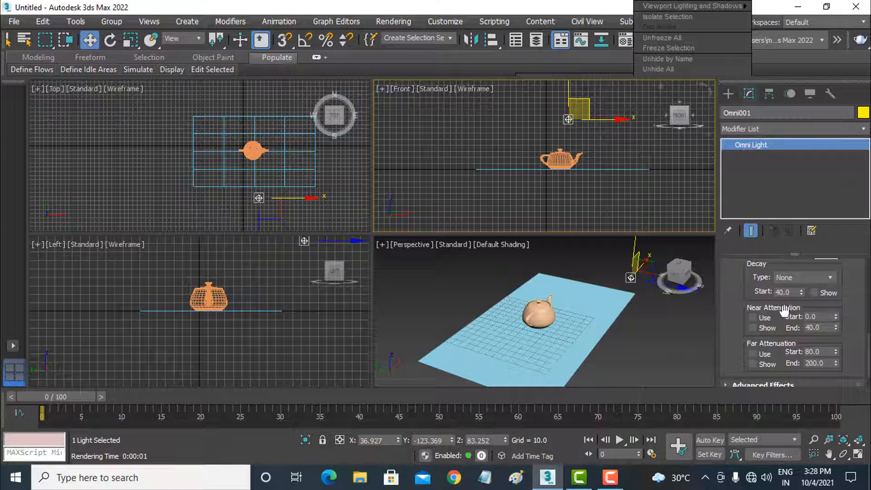
- Enable and show the omni light's near attenuation and set its end distance to about 167.2
{"action": "left_click", "coordinate": [760, 317]}
{"action": "left_click", "coordinate": [762, 327]}
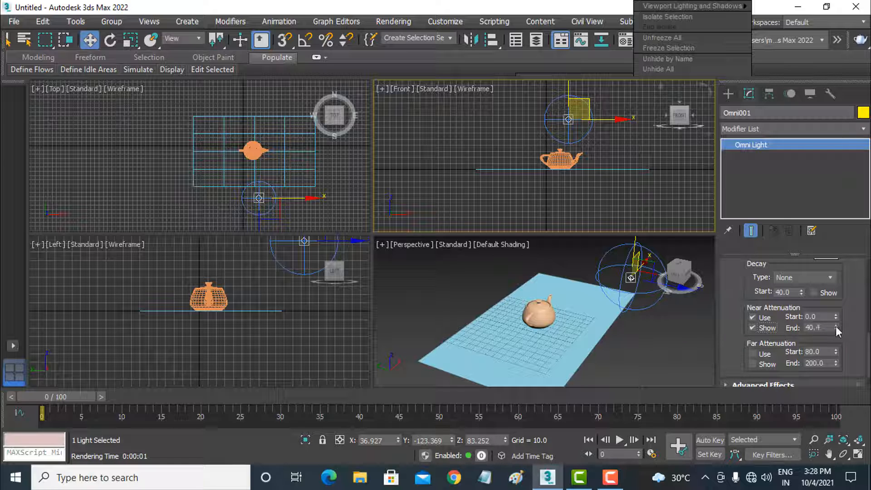
{"action": "left_click_drag", "start_coordinate": [836, 326], "coordinate": [836, 291]}
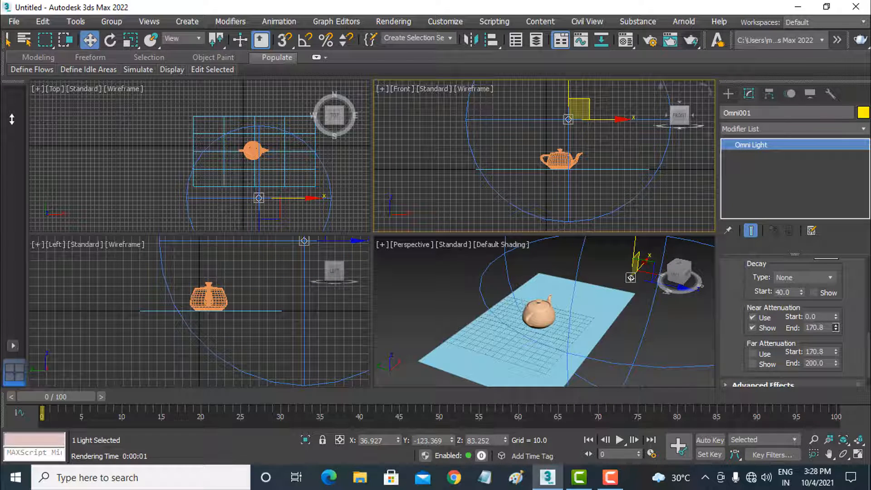
{"action": "left_click_drag", "start_coordinate": [11, 120], "coordinate": [2, 188]}
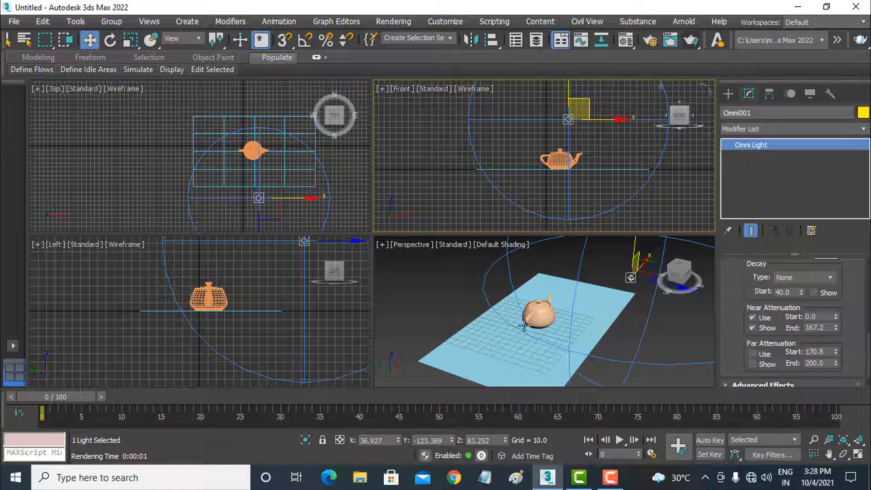
- Render the Perspective view to examine how near attenuation affects the lighting, and close the rendered frame
{"action": "left_click_drag", "start_coordinate": [858, 345], "coordinate": [857, 312]}
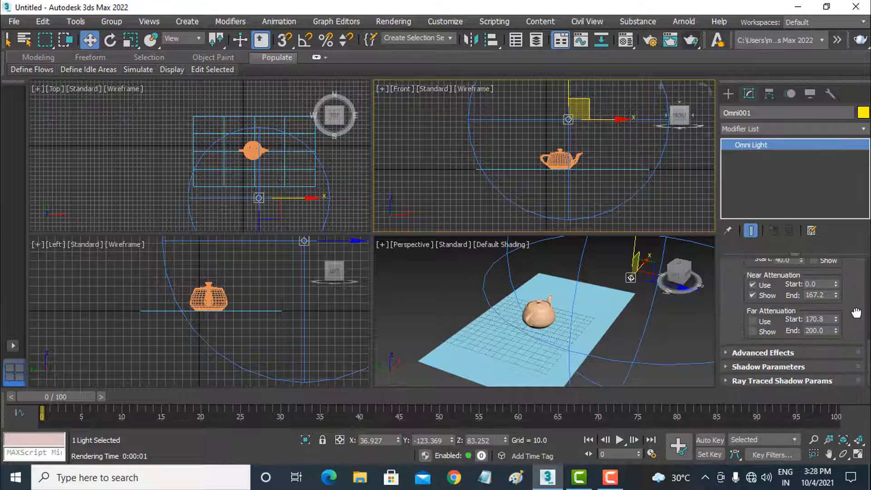
{"action": "right_click", "coordinate": [609, 259]}
{"action": "left_click", "coordinate": [692, 44]}
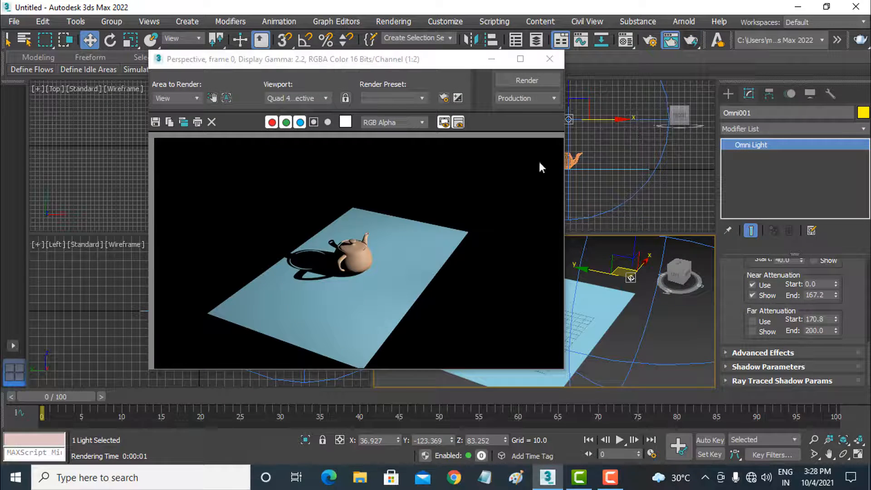
{"action": "left_click", "coordinate": [550, 59]}
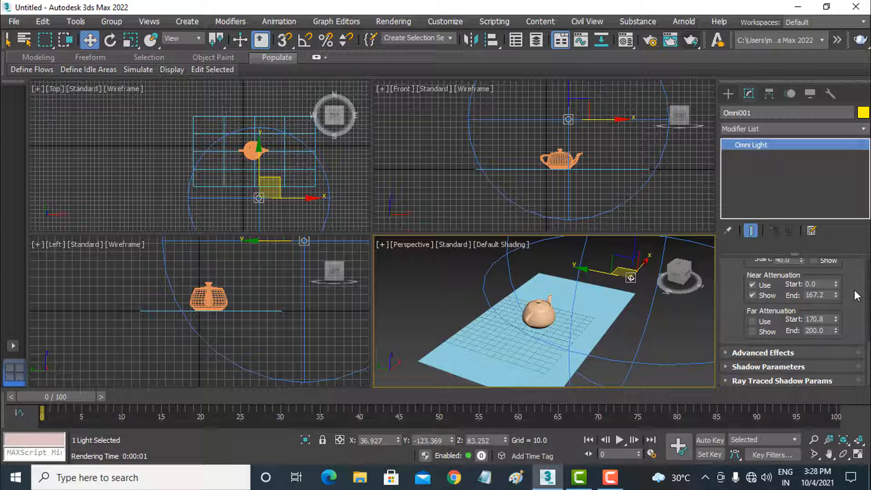
- Expand the omni light's Advanced Effects and examine the contrast, soften diffuse edge, diffuse, specular, ambient and projector map options
{"action": "left_click", "coordinate": [770, 354]}
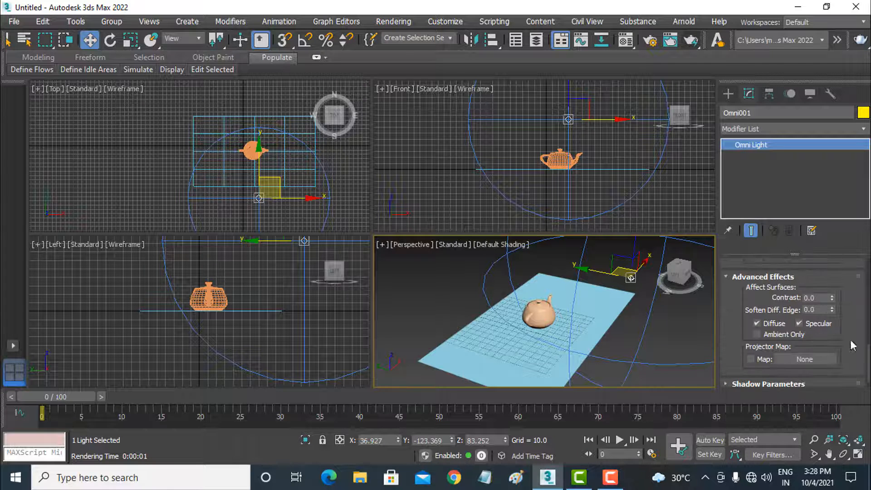
{"action": "left_click_drag", "start_coordinate": [850, 340], "coordinate": [851, 333]}
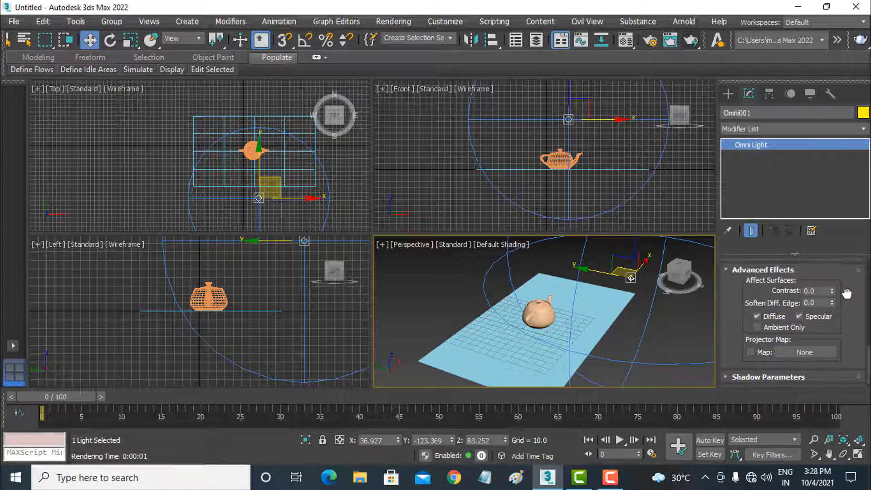
{"action": "left_click_drag", "start_coordinate": [846, 293], "coordinate": [846, 298]}
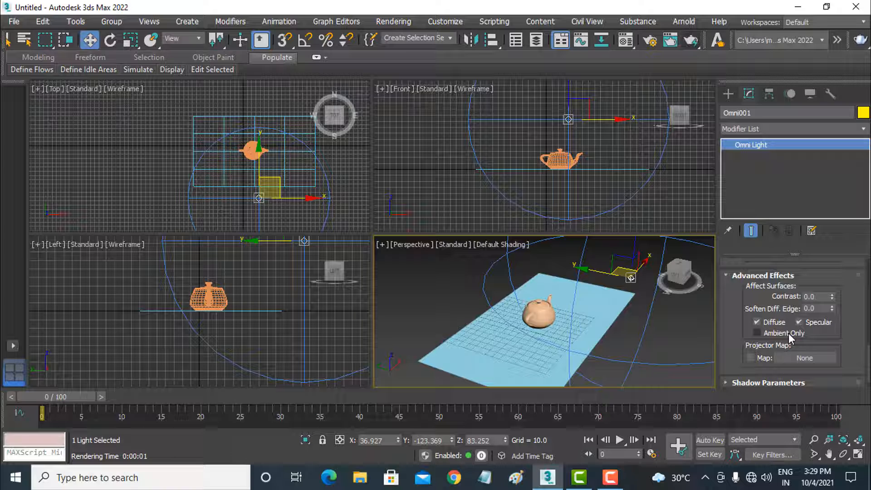
- Apply the Brushed Metal preset to the first material slot and assign that material to the teapot
{"action": "left_click", "coordinate": [665, 337]}
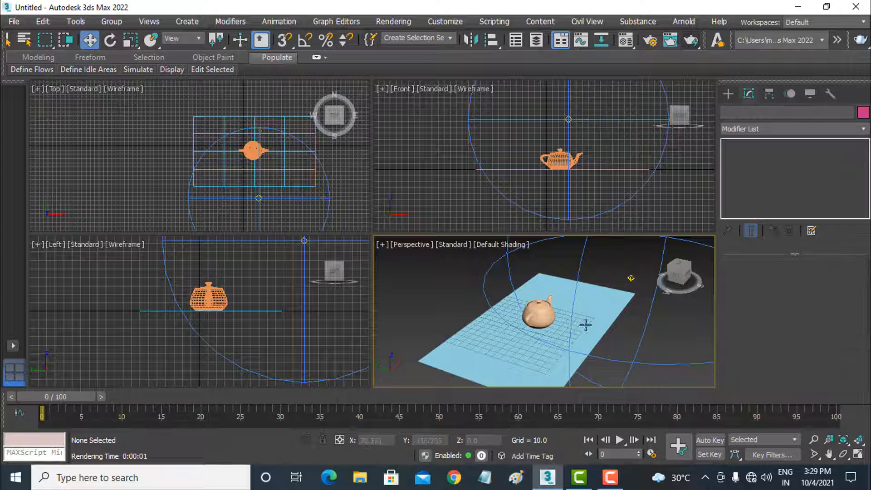
{"action": "left_click", "coordinate": [538, 317]}
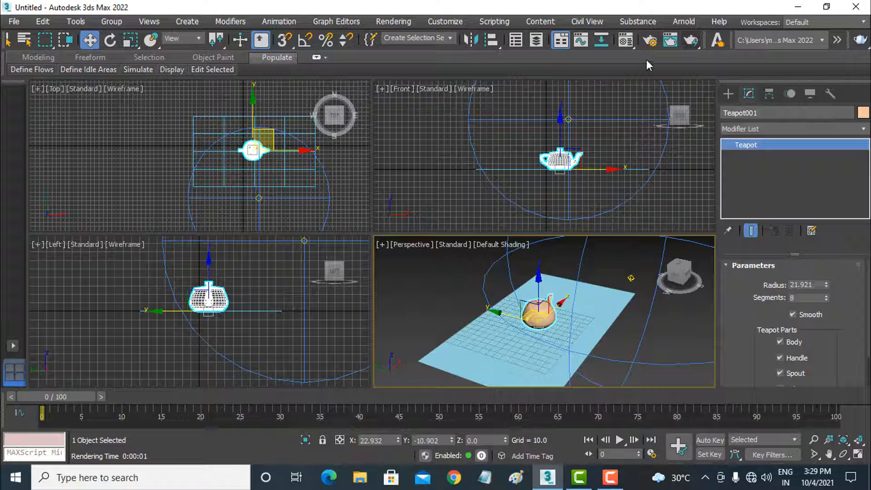
{"action": "left_click", "coordinate": [626, 45]}
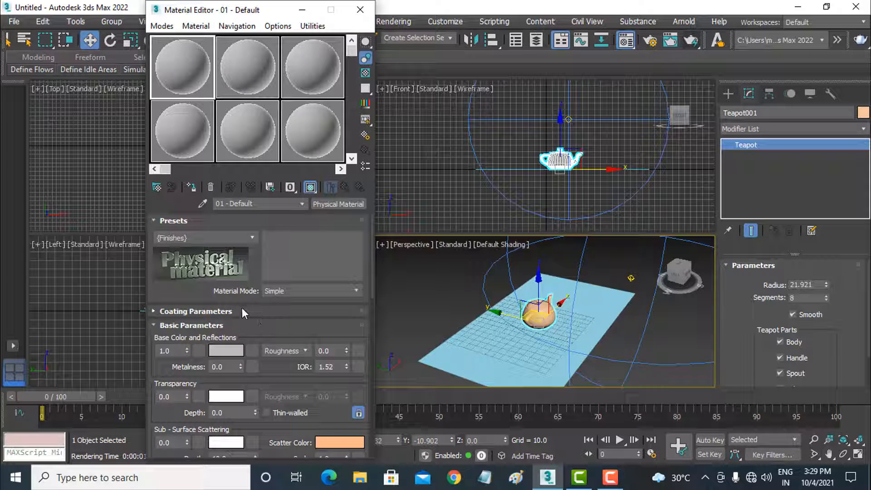
{"action": "left_click", "coordinate": [252, 241]}
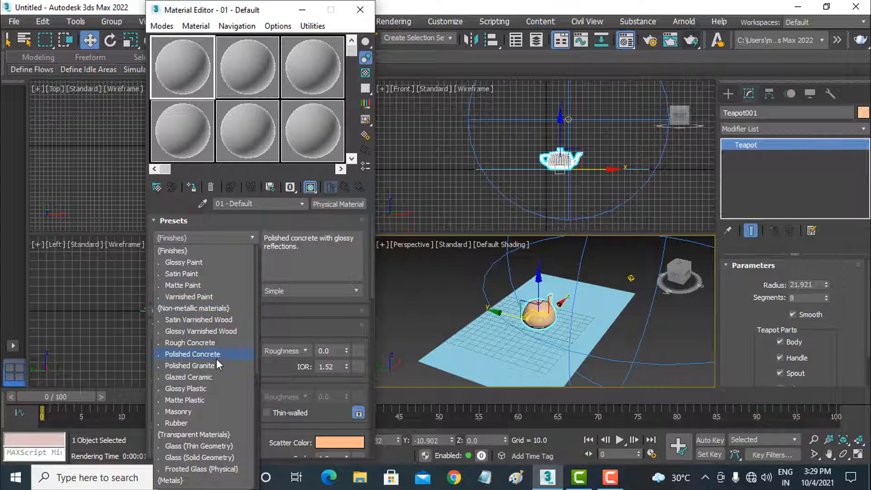
{"action": "scroll", "coordinate": [217, 360], "scroll_direction": "down", "scroll_amount": 1}
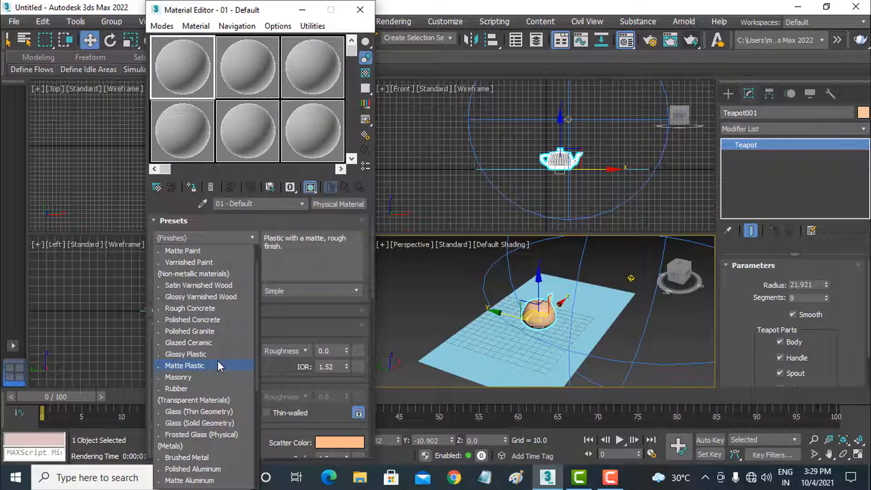
{"action": "scroll", "coordinate": [217, 365], "scroll_direction": "down", "scroll_amount": 1}
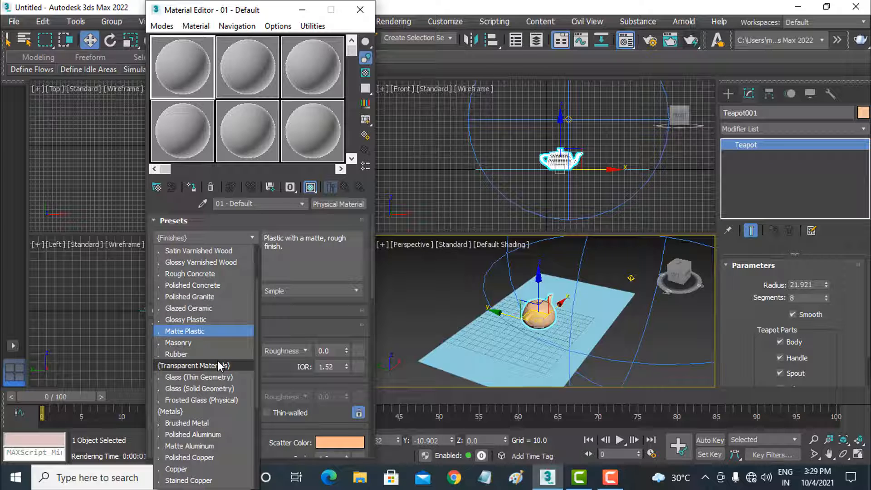
{"action": "scroll", "coordinate": [217, 365], "scroll_direction": "down", "scroll_amount": 1}
{"action": "scroll", "coordinate": [218, 366], "scroll_direction": "down", "scroll_amount": 1}
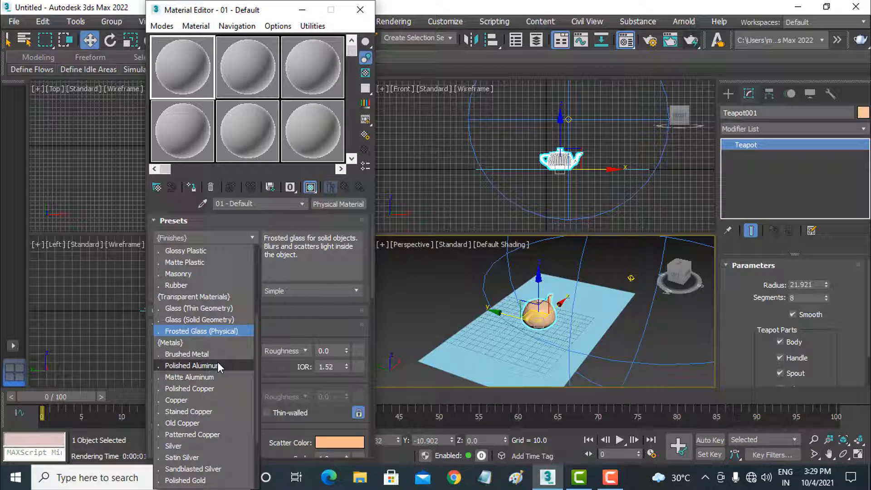
{"action": "left_click", "coordinate": [218, 355]}
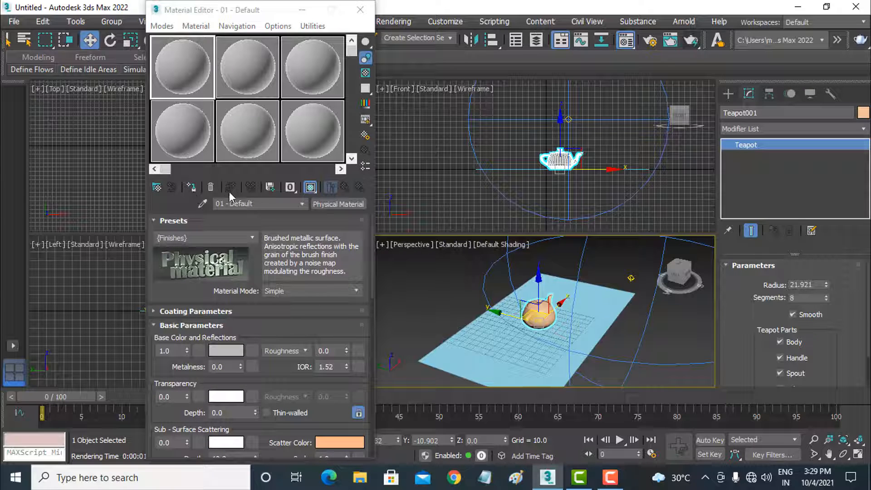
{"action": "left_click", "coordinate": [191, 187]}
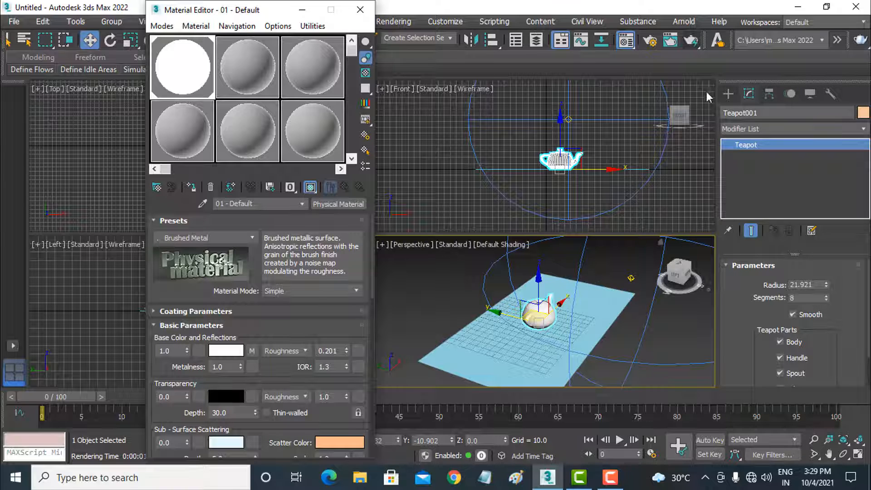
- Render the Perspective view, examine the brushed metal teapot's reflections up close, and close the frame
{"action": "left_click", "coordinate": [694, 43]}
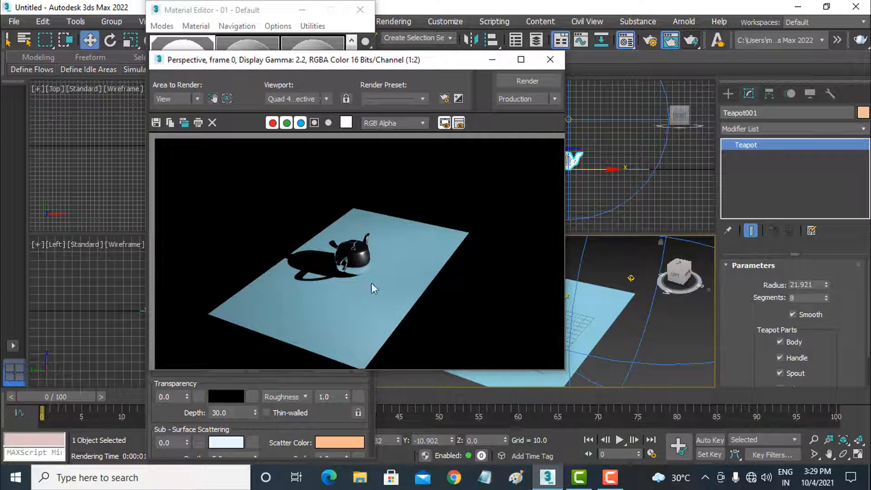
{"action": "scroll", "coordinate": [353, 268], "scroll_direction": "up", "scroll_amount": 2}
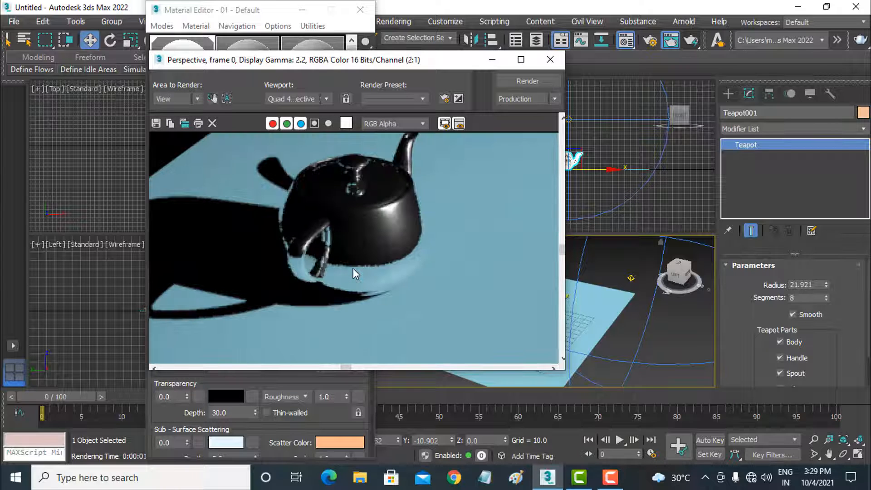
{"action": "scroll", "coordinate": [353, 268], "scroll_direction": "down", "scroll_amount": 2}
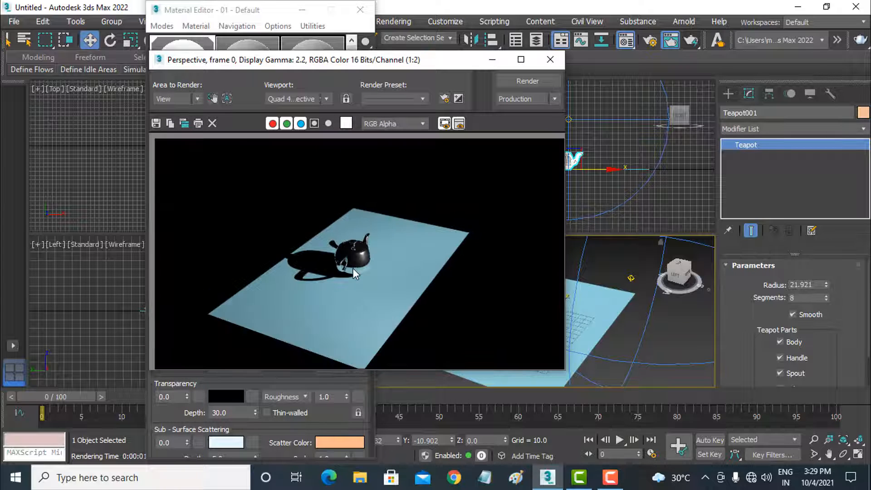
{"action": "left_click", "coordinate": [550, 61]}
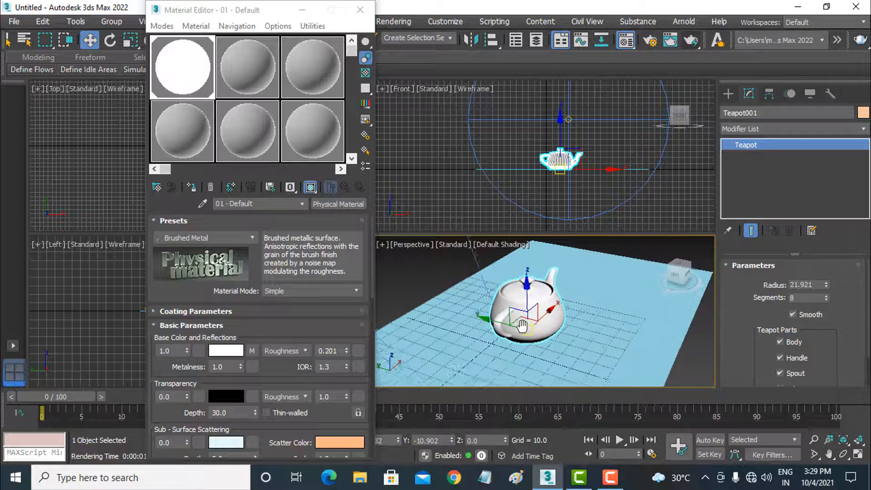
- Frame the teapot more closely in the Perspective view, render it again, and close the frame
{"action": "left_click_drag", "start_coordinate": [522, 326], "coordinate": [511, 326]}
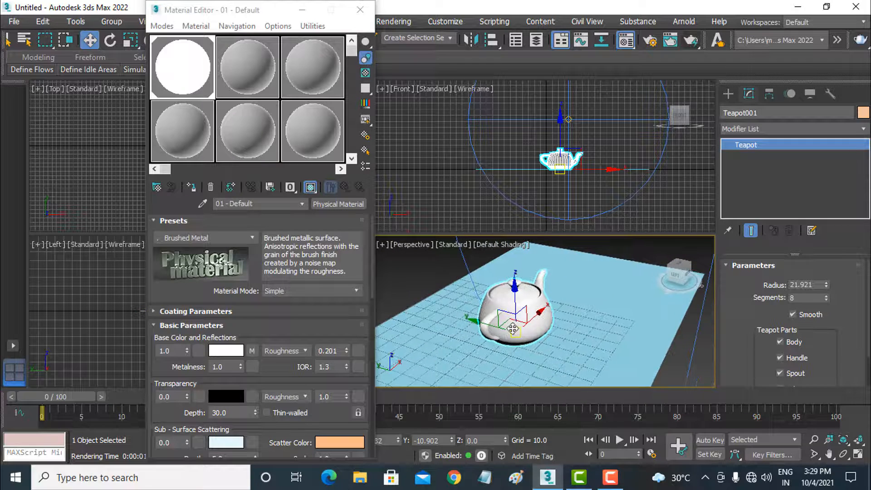
{"action": "left_click", "coordinate": [691, 39]}
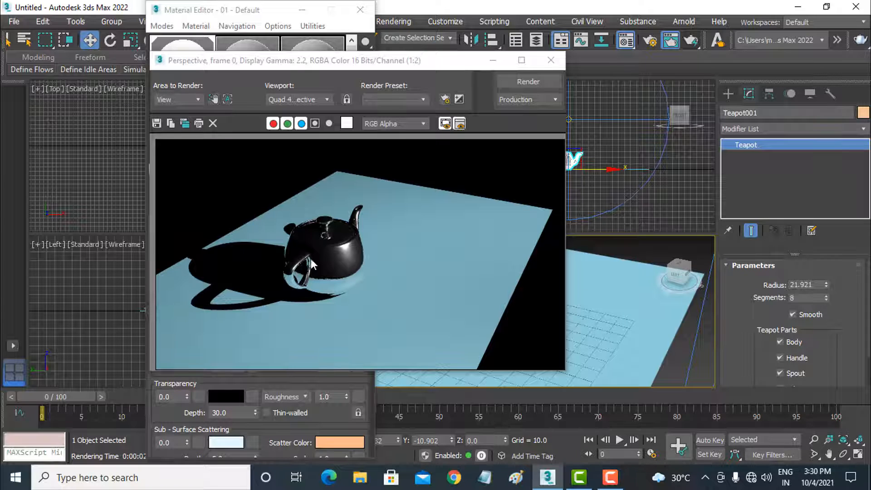
{"action": "left_click", "coordinate": [551, 61]}
- Move the Material Editor aside and create a box about 30 long and 35 wide beside the teapot in the Top view
{"action": "left_click_drag", "start_coordinate": [276, 14], "coordinate": [148, 222]}
{"action": "left_click", "coordinate": [253, 156]}
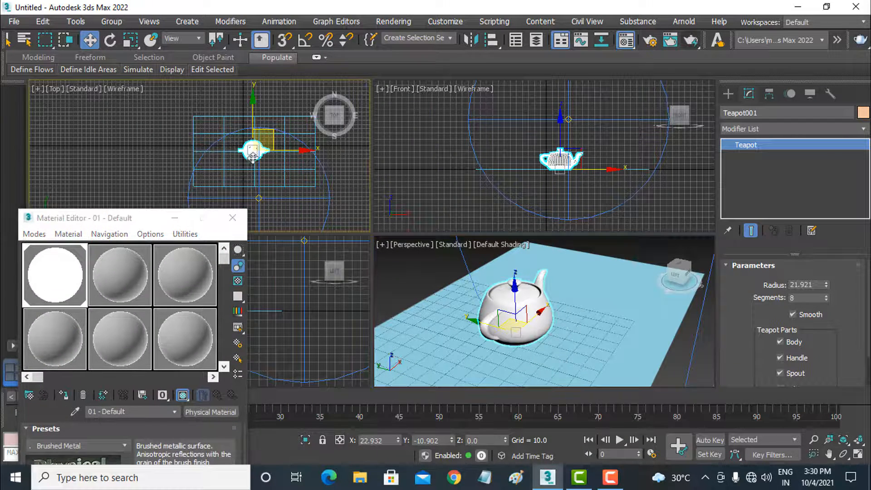
{"action": "left_click", "coordinate": [728, 94]}
{"action": "left_click", "coordinate": [740, 132]}
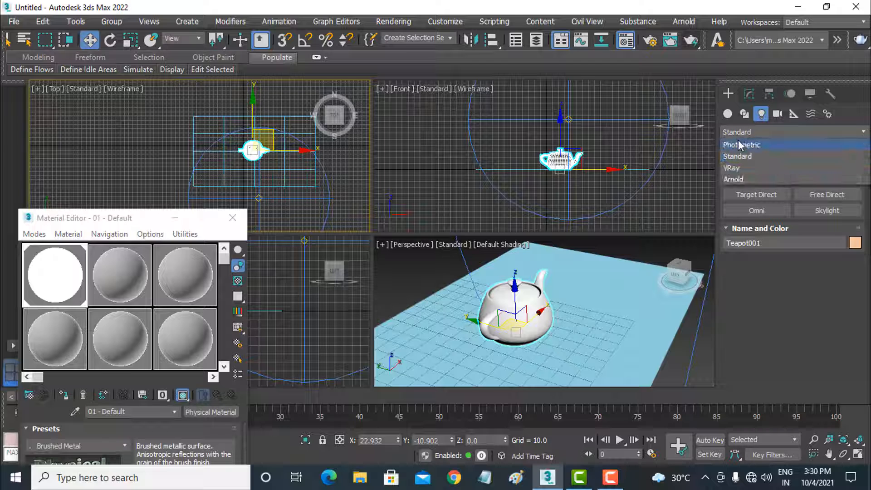
{"action": "left_click", "coordinate": [728, 114]}
{"action": "left_click", "coordinate": [756, 178]}
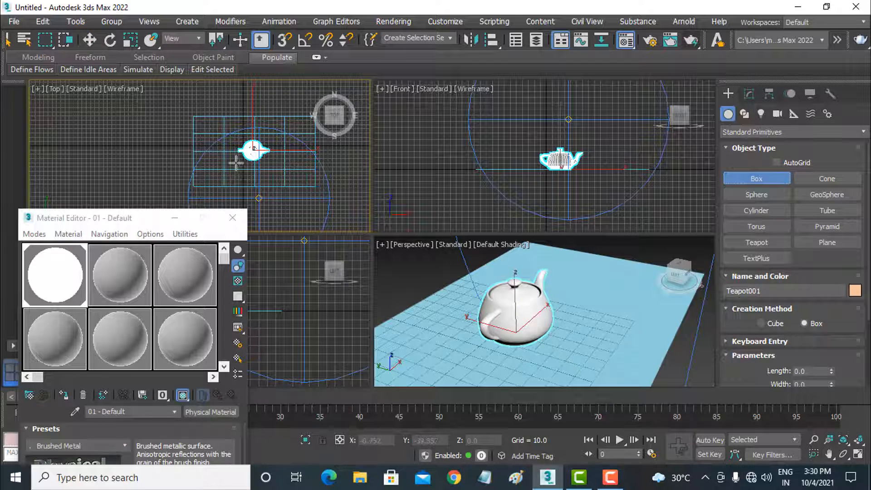
{"action": "left_click_drag", "start_coordinate": [227, 161], "coordinate": [242, 174]}
{"action": "left_click", "coordinate": [242, 164]}
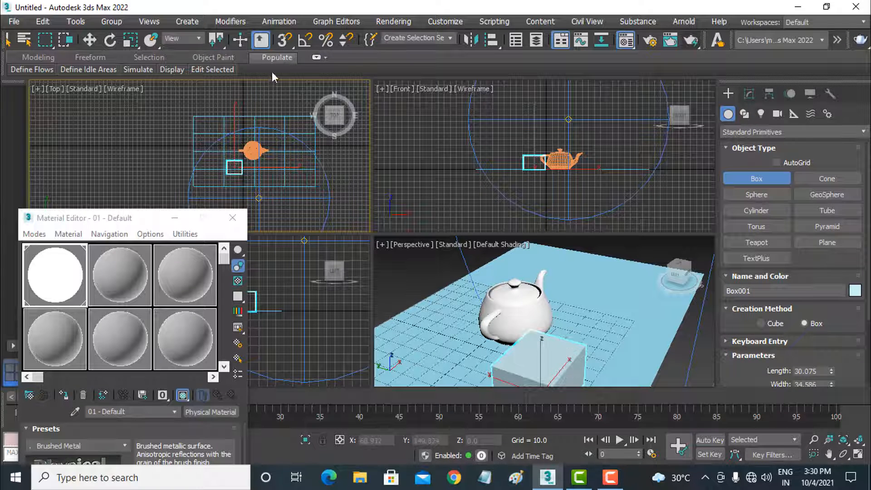
{"action": "left_click", "coordinate": [91, 40]}
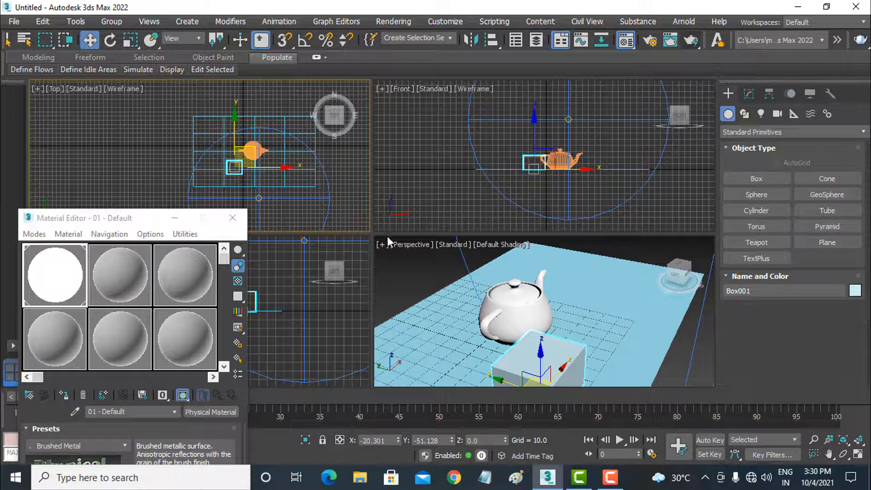
- Render the Perspective view with the box, examine its reflection in the metal teapot, and close the frame
{"action": "right_click", "coordinate": [540, 270]}
{"action": "left_click", "coordinate": [689, 42]}
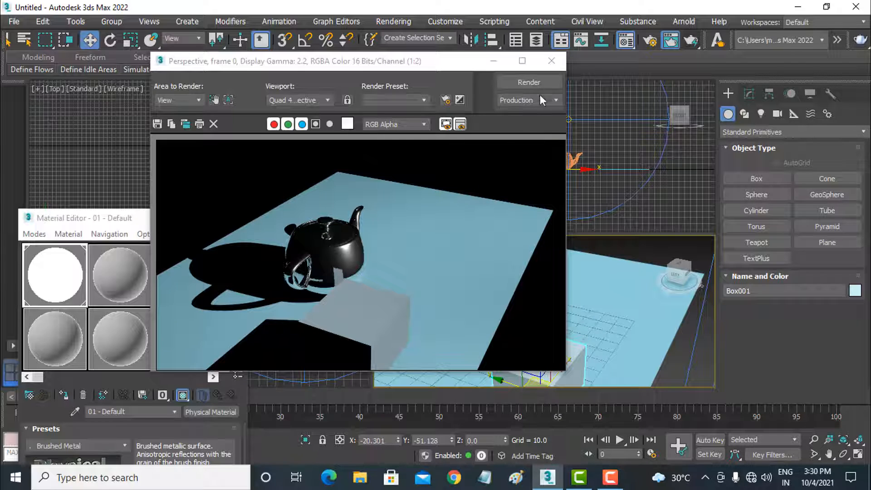
{"action": "left_click", "coordinate": [552, 62]}
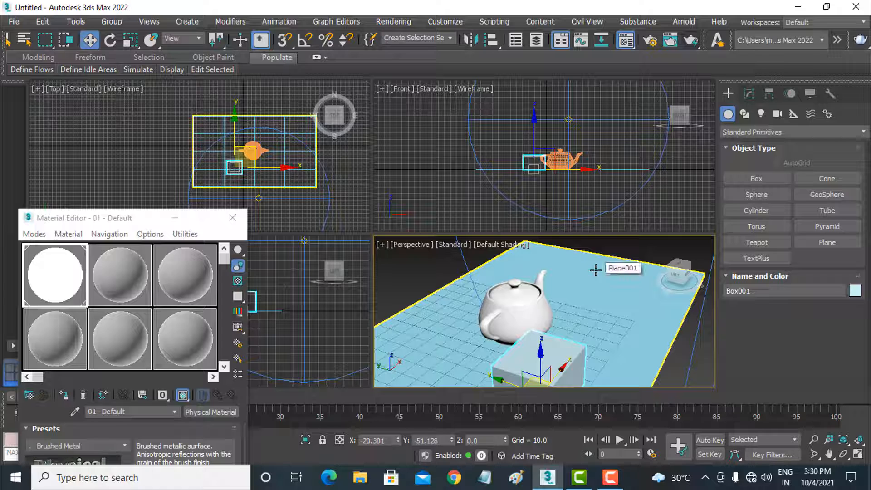
- Select the Omni light above the teapot and turn off both Use and Show for its Near Attenuation
{"action": "left_click", "coordinate": [590, 156]}
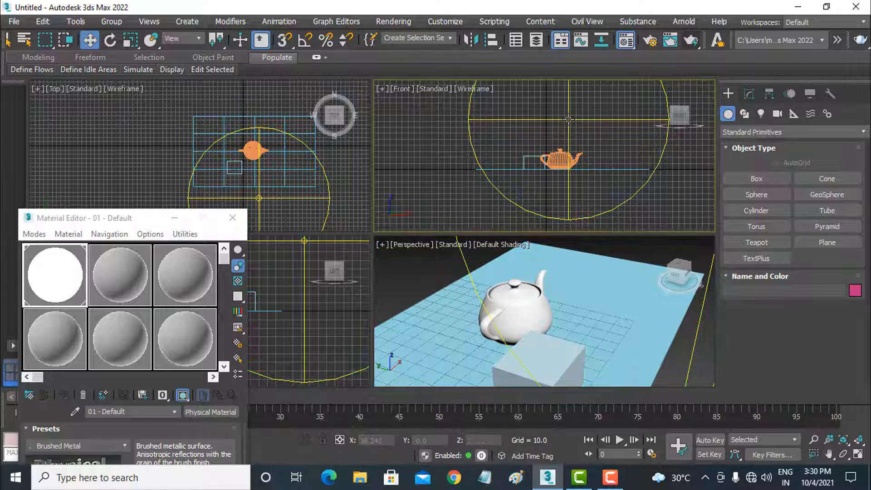
{"action": "left_click", "coordinate": [569, 120]}
{"action": "left_click", "coordinate": [749, 94]}
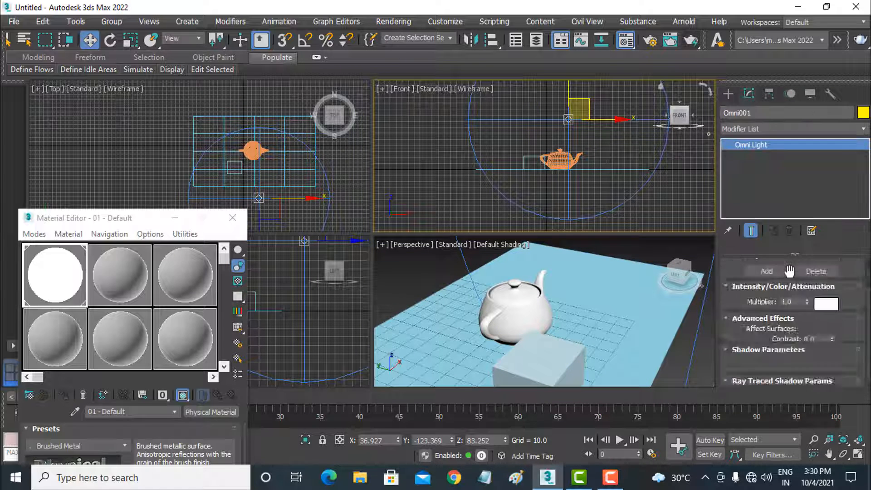
{"action": "scroll", "coordinate": [842, 338], "scroll_direction": "down", "scroll_amount": 5}
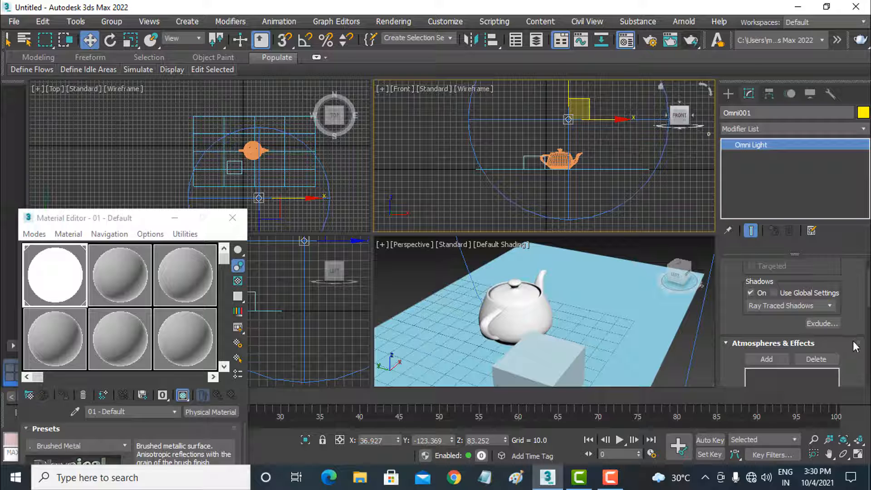
{"action": "left_click_drag", "start_coordinate": [853, 341], "coordinate": [846, 165]}
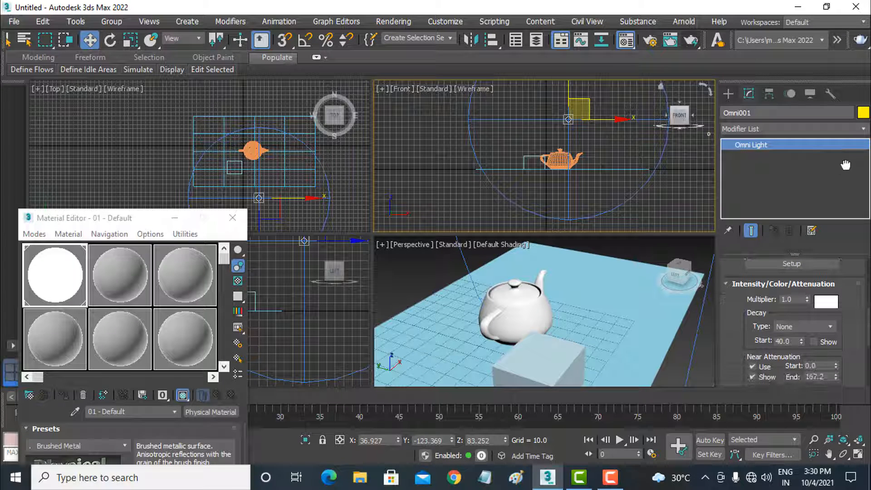
{"action": "scroll", "coordinate": [853, 345], "scroll_direction": "down", "scroll_amount": 1}
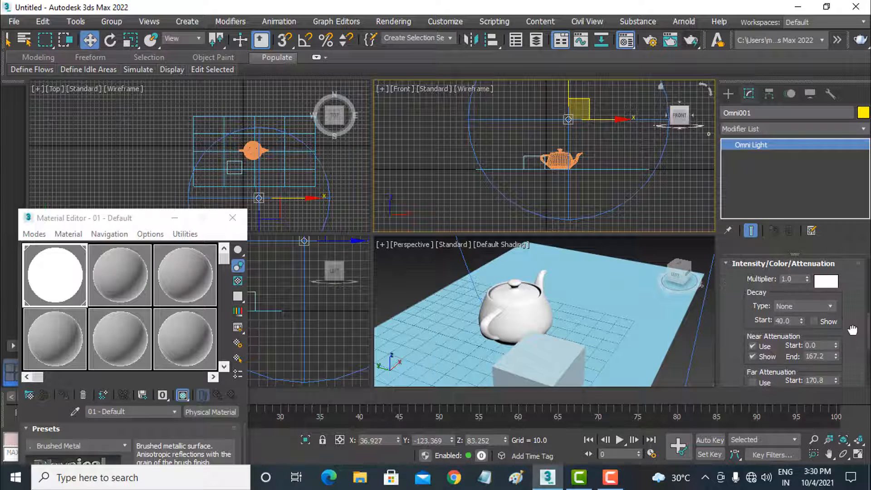
{"action": "left_click", "coordinate": [768, 346]}
{"action": "left_click", "coordinate": [768, 357]}
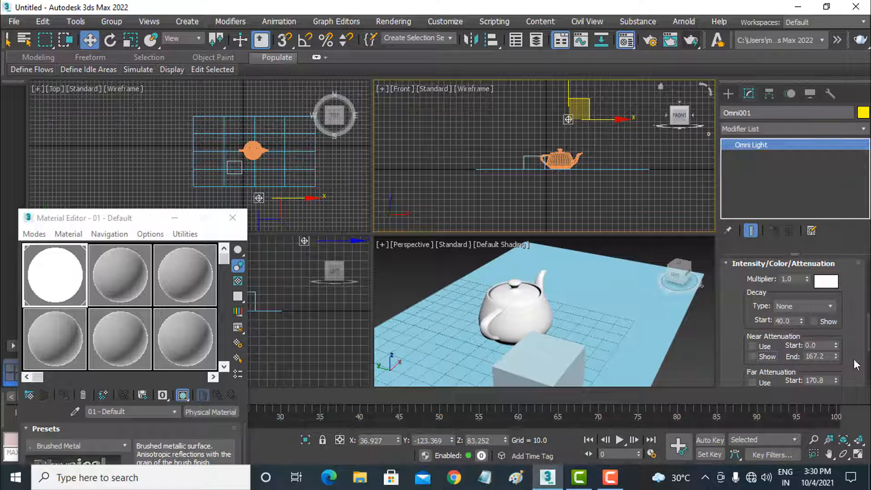
- Go to the light's Advanced Effects settings, render the scene with Diffuse and Specular on, and close the frame
{"action": "left_click_drag", "start_coordinate": [856, 364], "coordinate": [847, 244]}
{"action": "left_click_drag", "start_coordinate": [847, 336], "coordinate": [844, 330]}
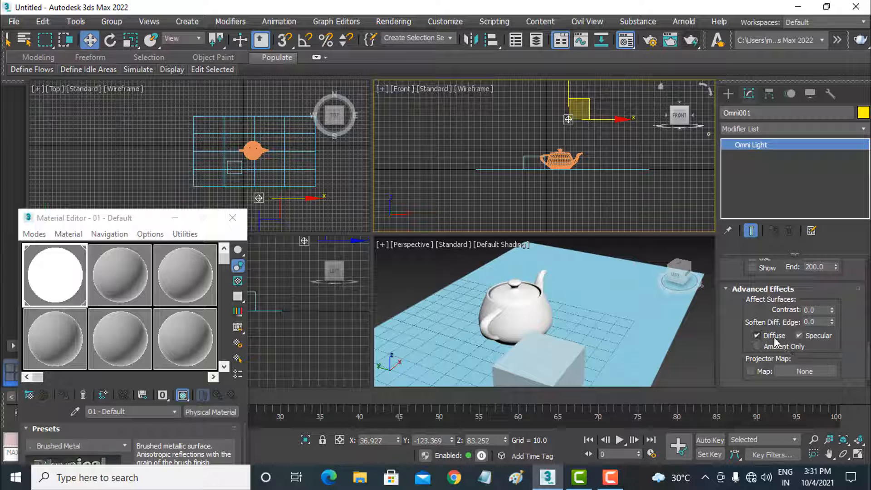
{"action": "left_click", "coordinate": [676, 42]}
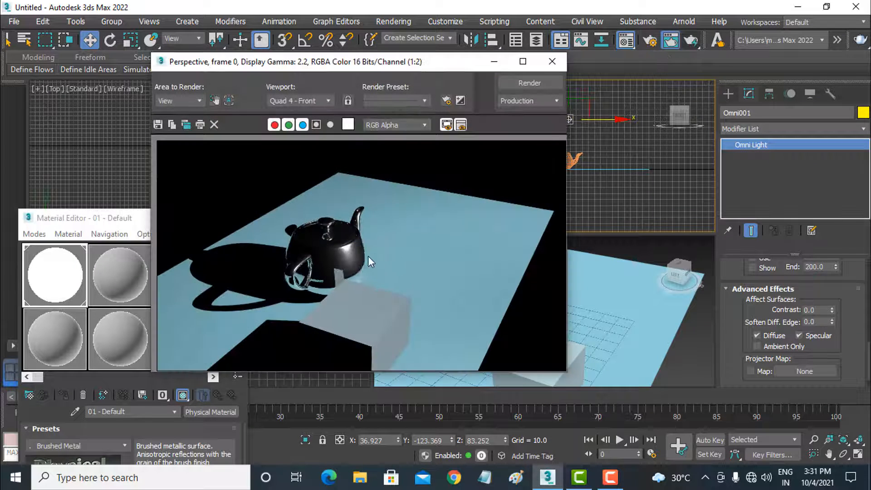
{"action": "left_click", "coordinate": [547, 62]}
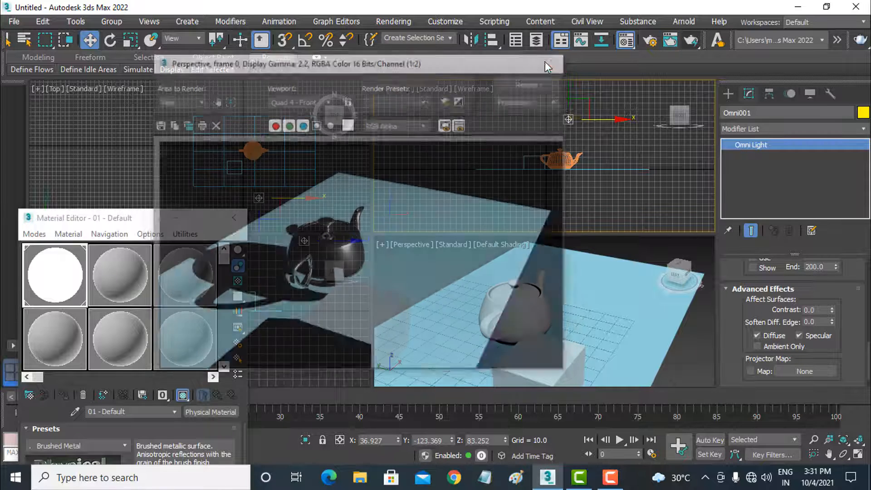
- Turn off Diffuse for the Omni light, render the Perspective view, and close the frame
{"action": "left_click", "coordinate": [757, 335]}
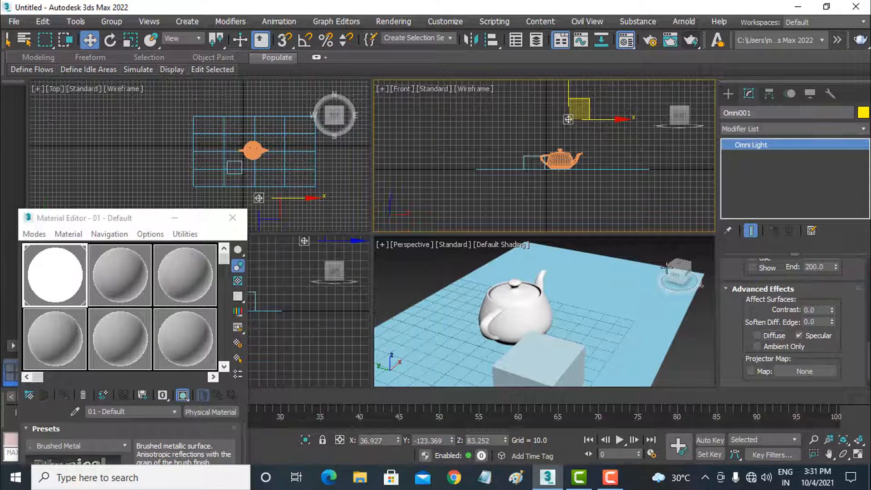
{"action": "left_click", "coordinate": [655, 274]}
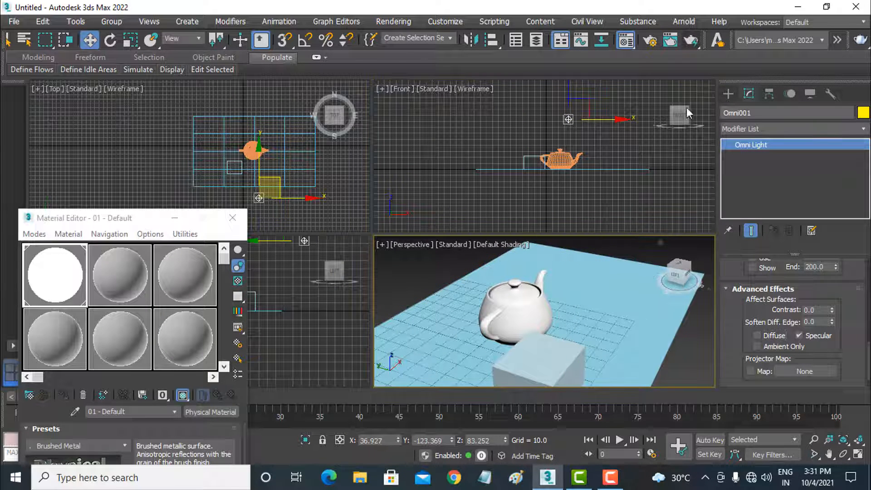
{"action": "left_click", "coordinate": [690, 41]}
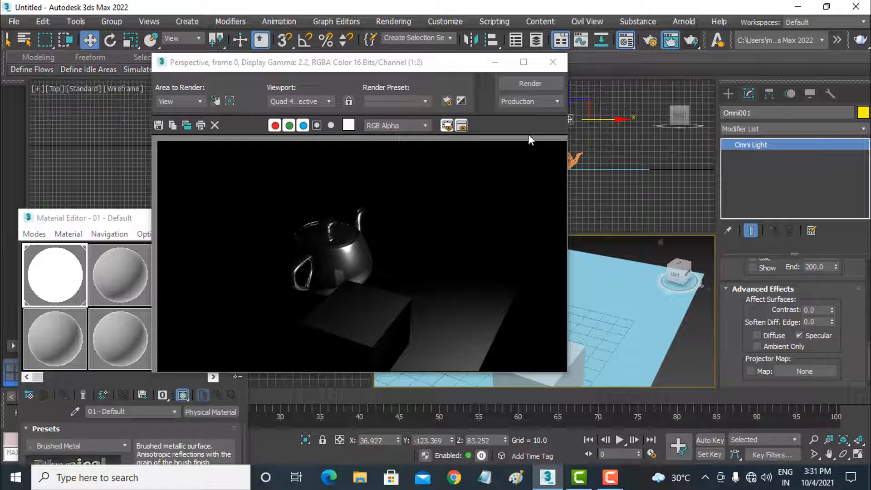
{"action": "left_click", "coordinate": [555, 64]}
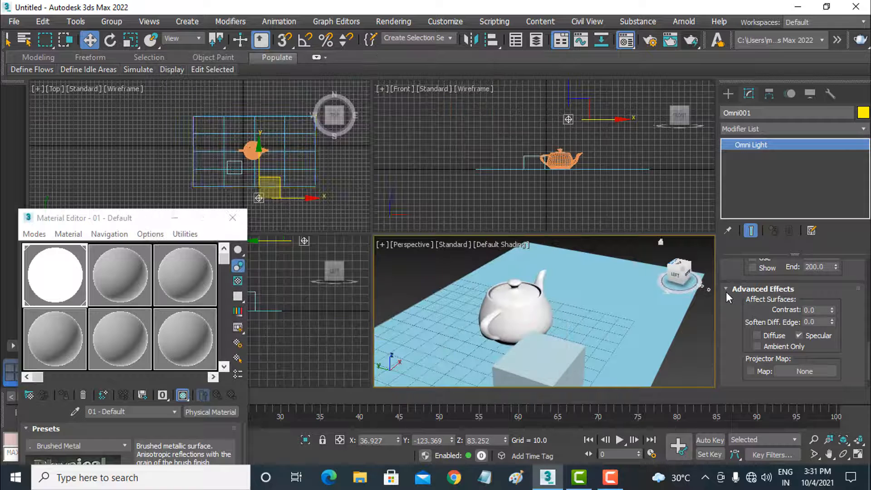
- Turn the light's Diffuse option back on, render the Perspective view again, and close the frame
{"action": "left_click", "coordinate": [784, 335]}
{"action": "left_click", "coordinate": [692, 42]}
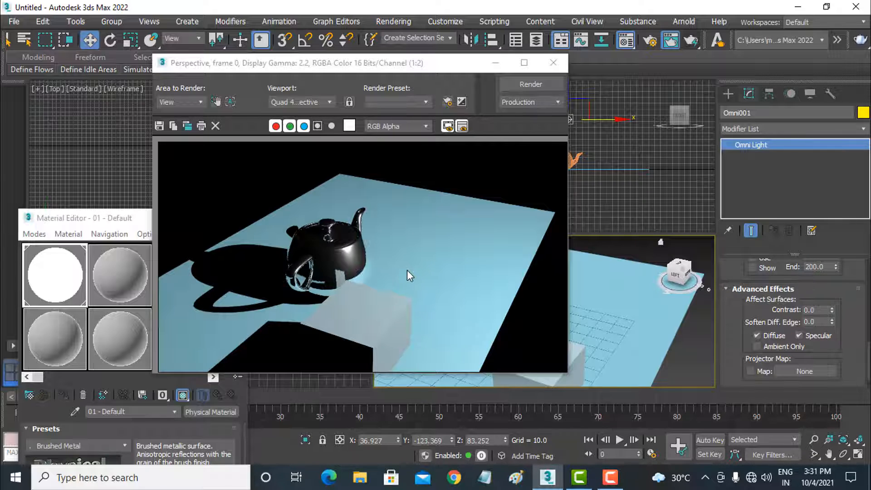
{"action": "left_click", "coordinate": [554, 63]}
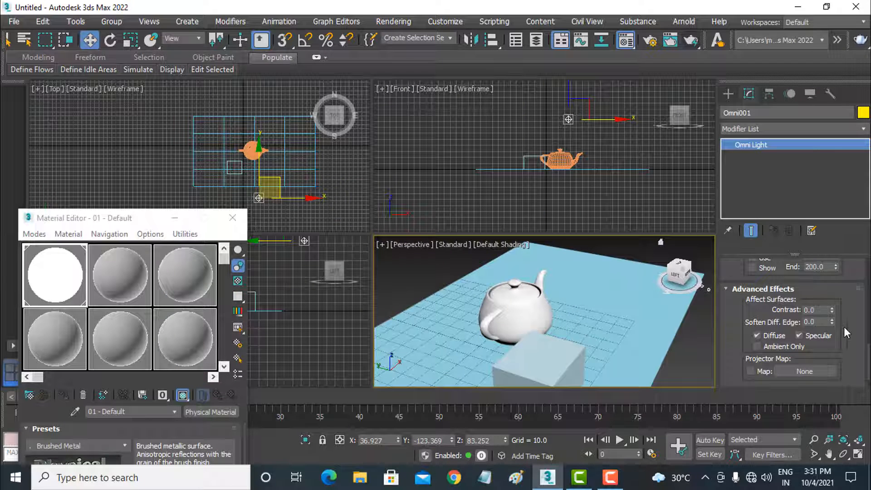
- Render the Perspective view with the light's Specular option turned off, close the frame, and restore Specular
{"action": "left_click", "coordinate": [813, 335]}
{"action": "left_click", "coordinate": [690, 41]}
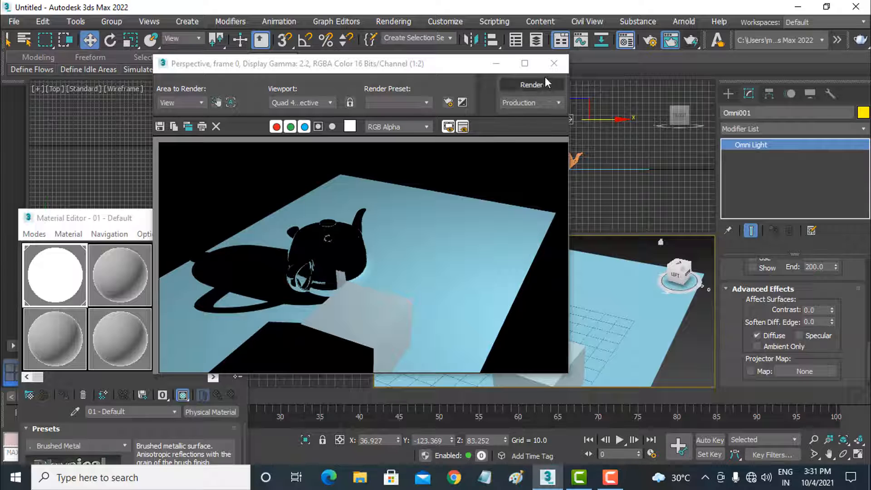
{"action": "left_click_drag", "start_coordinate": [551, 69], "coordinate": [407, 241]}
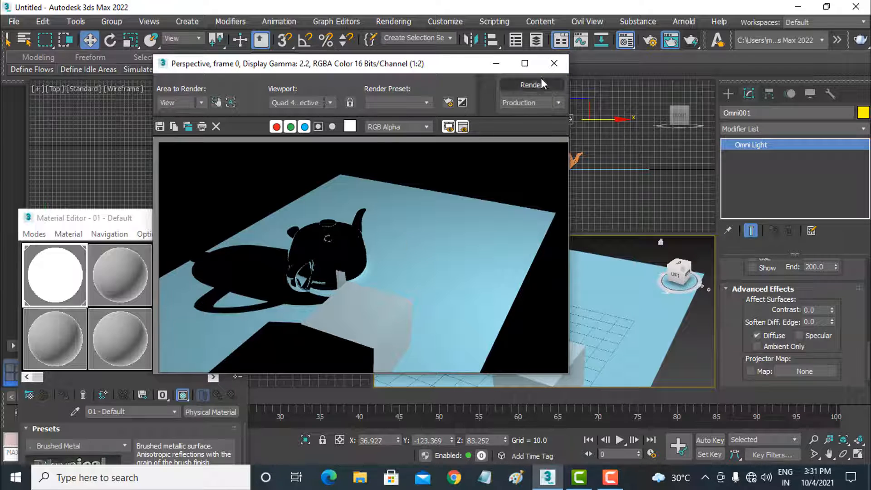
{"action": "left_click", "coordinate": [554, 63]}
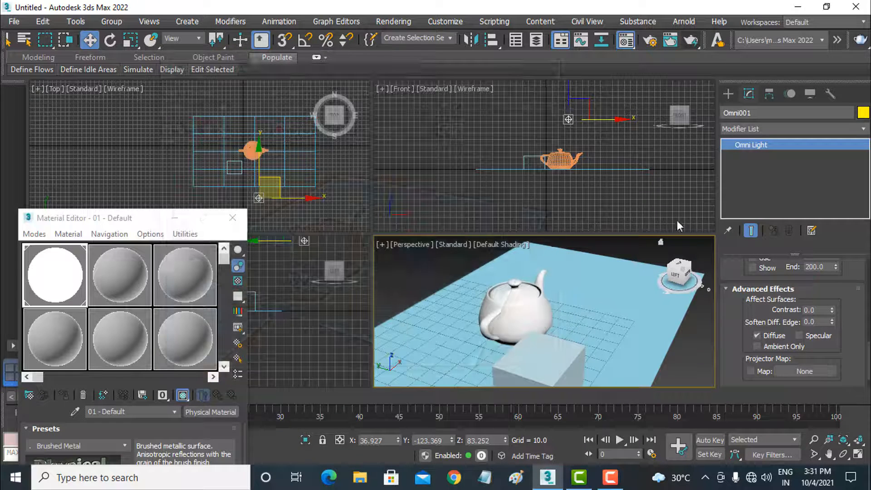
{"action": "left_click", "coordinate": [816, 335]}
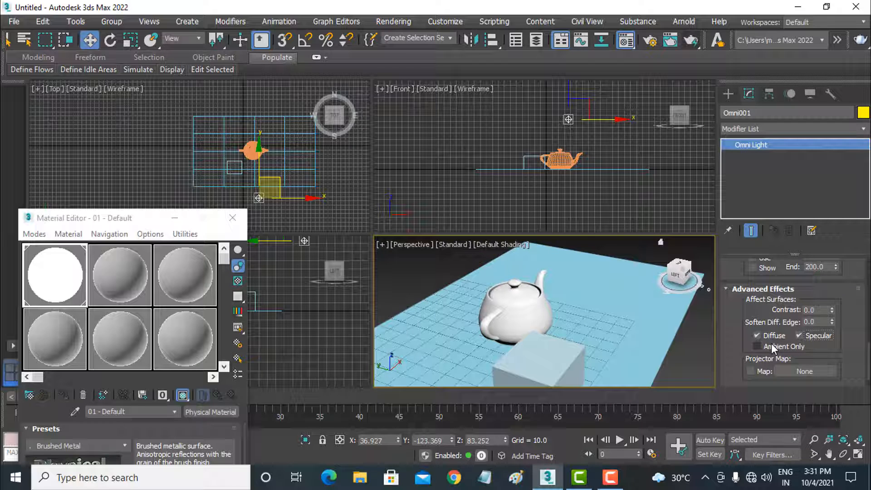
- Create a second Standard Omni light in the Front view, away from the teapot on the box's side, at about X -231, Z 57
{"action": "right_click", "coordinate": [528, 184]}
{"action": "left_click", "coordinate": [728, 94]}
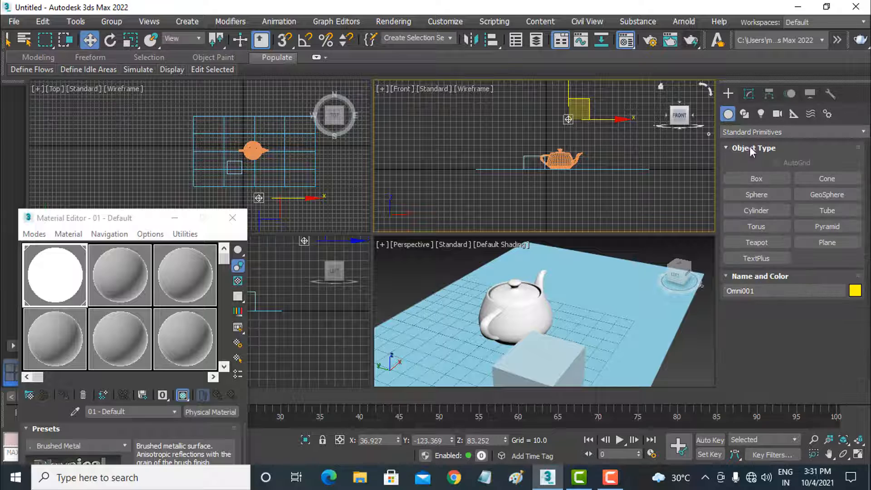
{"action": "left_click", "coordinate": [760, 114]}
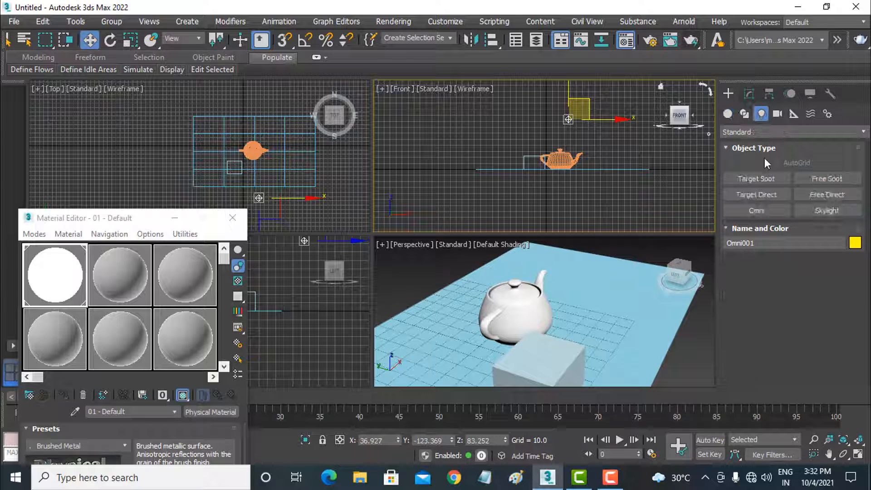
{"action": "left_click", "coordinate": [757, 210]}
{"action": "left_click", "coordinate": [407, 135]}
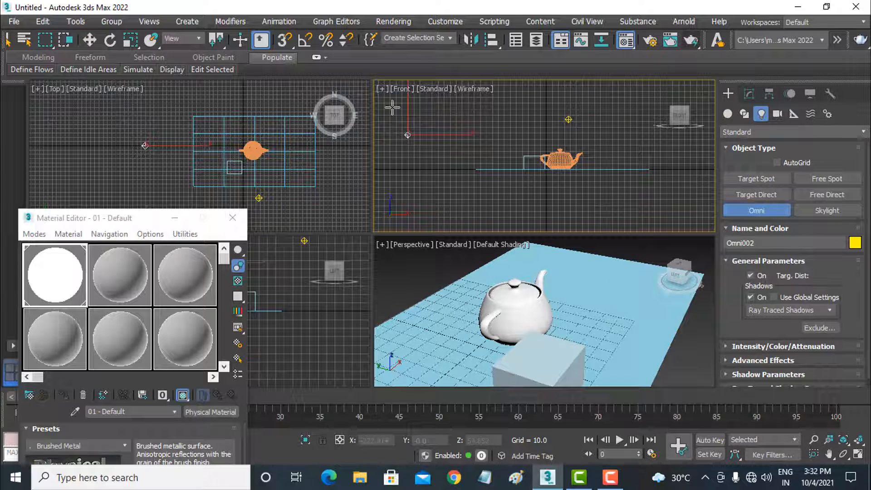
{"action": "left_click", "coordinate": [89, 43]}
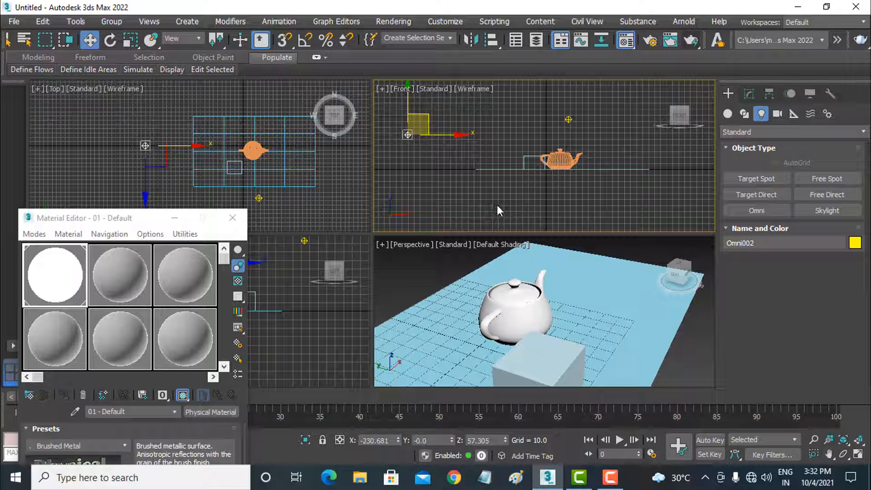
- Enable Ambient Only for the second Omni light, render the Perspective view, and close the frame
{"action": "left_click", "coordinate": [749, 93]}
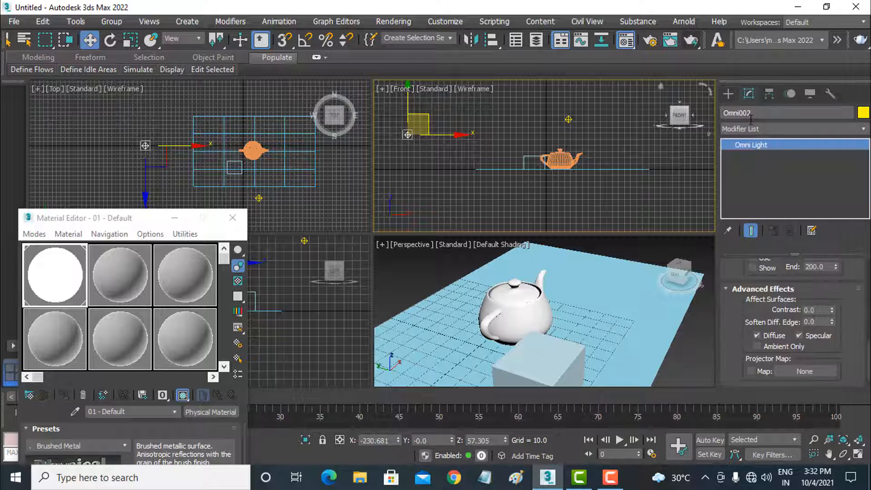
{"action": "scroll", "coordinate": [851, 343], "scroll_direction": "down", "scroll_amount": 1}
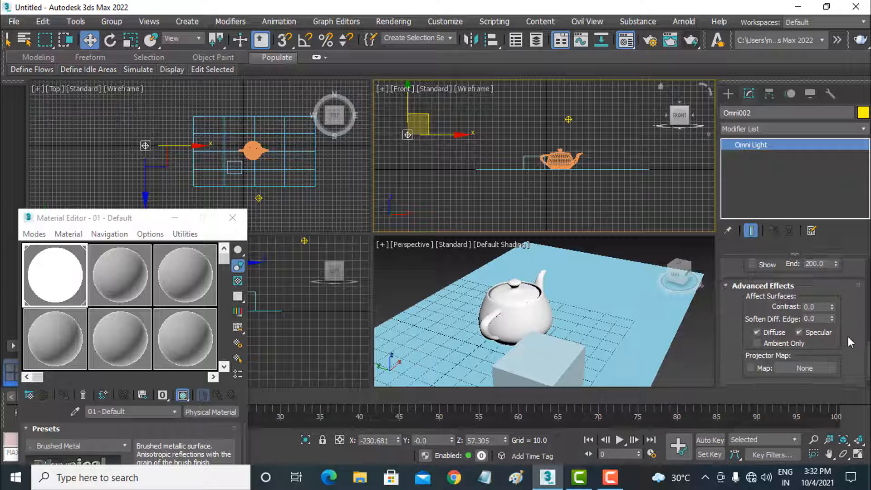
{"action": "left_click", "coordinate": [784, 344]}
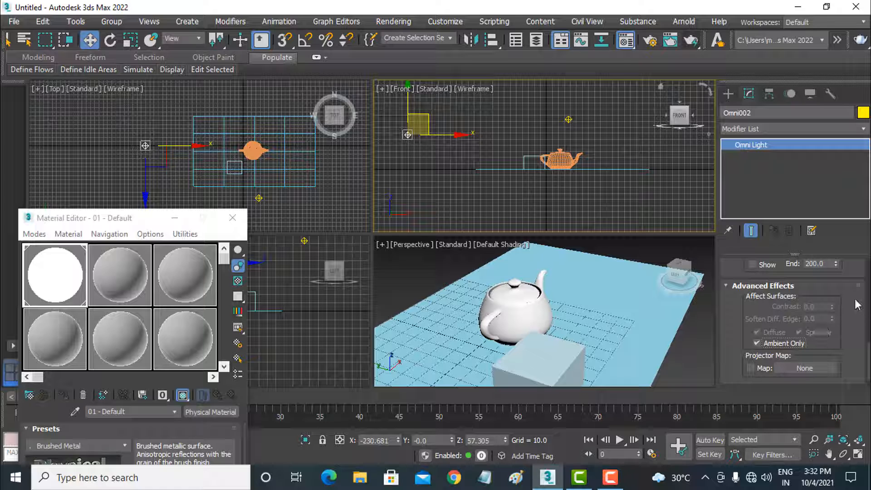
{"action": "left_click_drag", "start_coordinate": [856, 297], "coordinate": [852, 323]}
{"action": "right_click", "coordinate": [591, 317]}
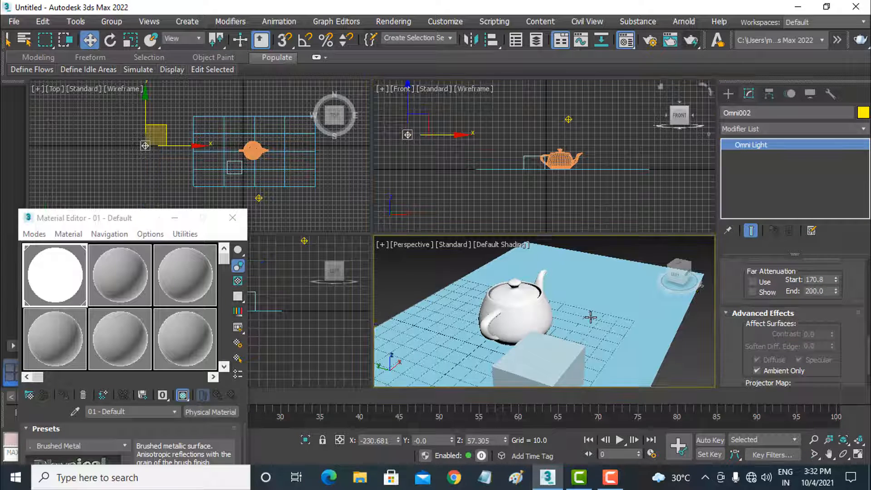
{"action": "left_click", "coordinate": [696, 42]}
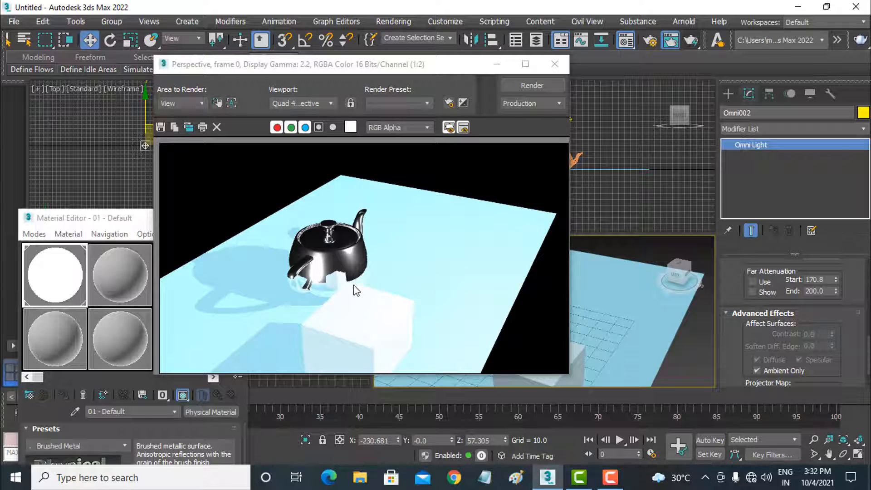
{"action": "left_click", "coordinate": [561, 67]}
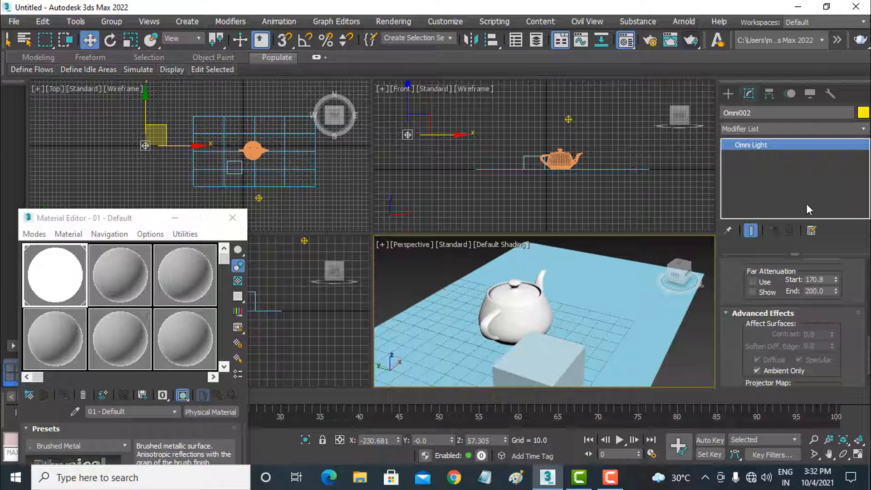
- Set the second Omni light's Multiplier to 0.3 and render the Perspective view
{"action": "scroll", "coordinate": [862, 318], "scroll_direction": "up", "scroll_amount": 3}
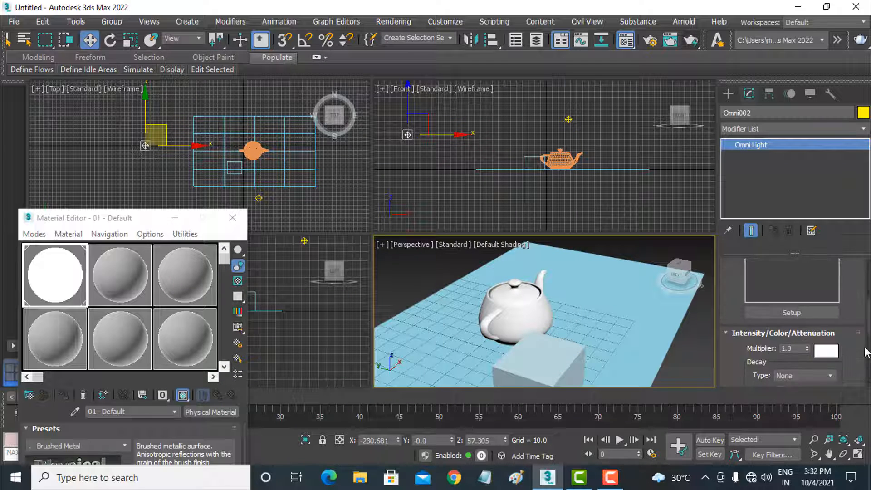
{"action": "scroll", "coordinate": [864, 331], "scroll_direction": "down", "scroll_amount": 5}
{"action": "scroll", "coordinate": [860, 309], "scroll_direction": "up", "scroll_amount": 3}
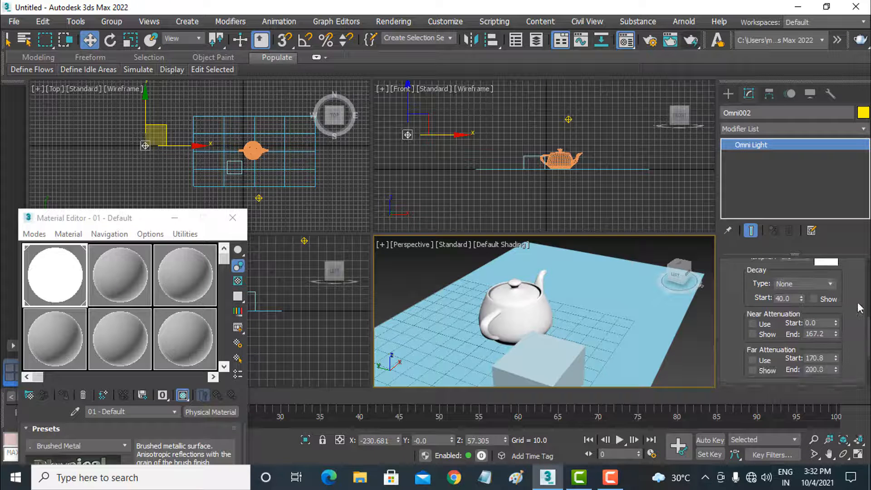
{"action": "scroll", "coordinate": [858, 308], "scroll_direction": "up", "scroll_amount": 6}
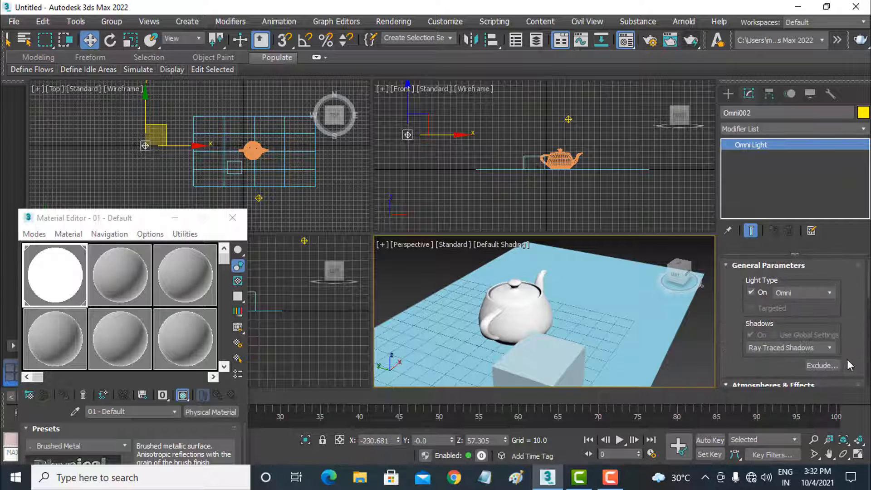
{"action": "left_click_drag", "start_coordinate": [863, 342], "coordinate": [852, 158]}
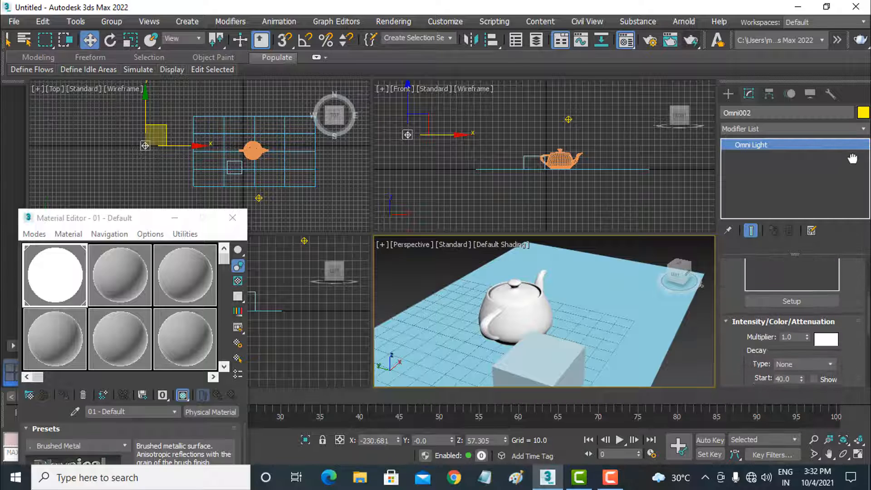
{"action": "left_click_drag", "start_coordinate": [795, 336], "coordinate": [775, 337]}
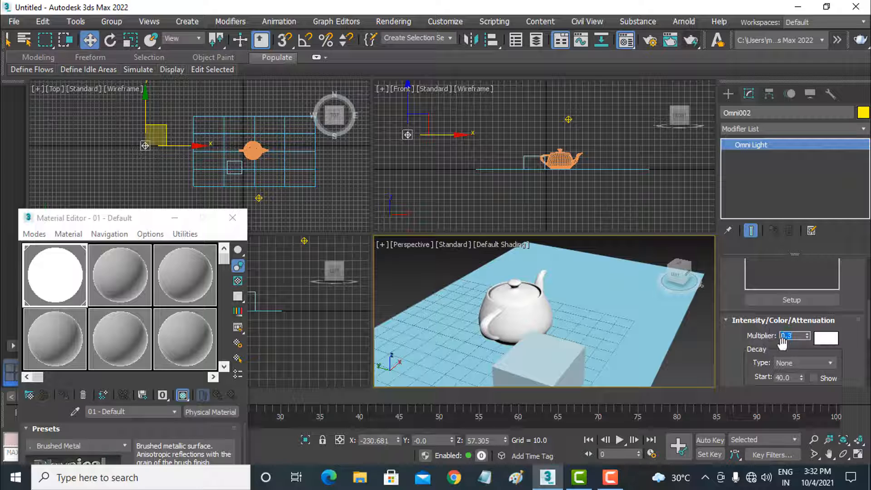
{"action": "left_click", "coordinate": [694, 40]}
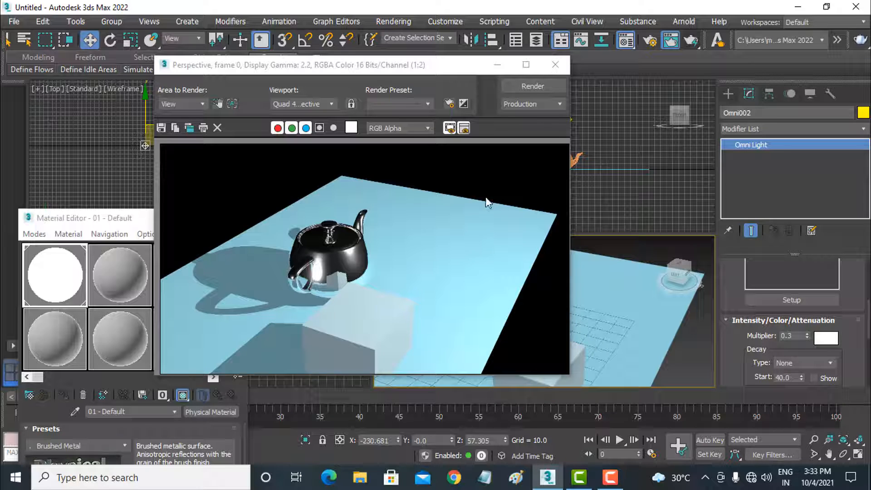
- Move the second Omni light below the plane in the Front view to about X 12, Z -73, and render the Perspective view
{"action": "left_click", "coordinate": [554, 65]}
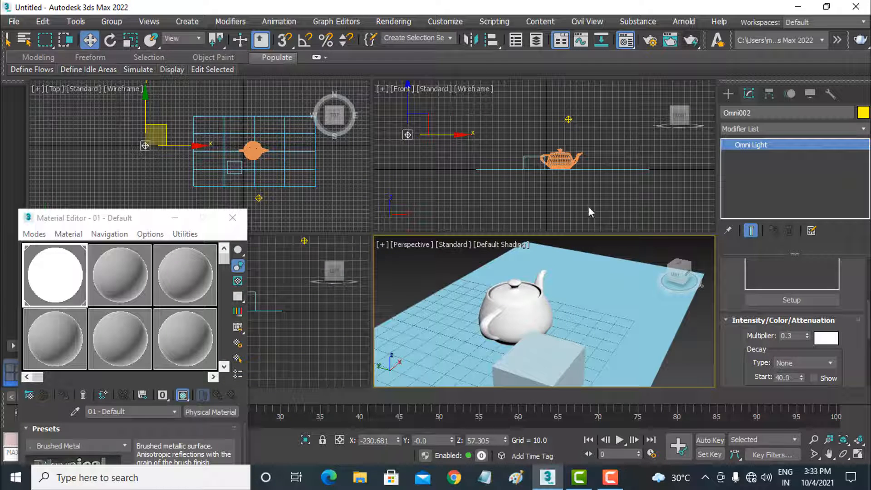
{"action": "left_click_drag", "start_coordinate": [426, 119], "coordinate": [569, 193]}
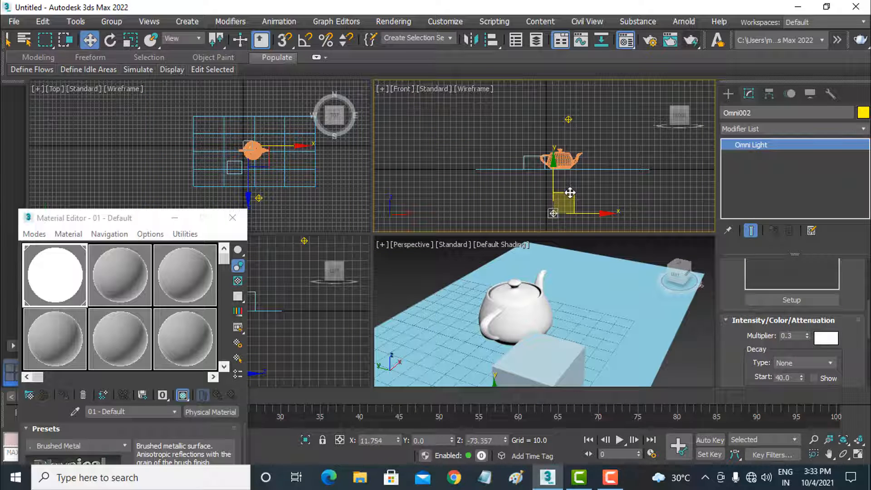
{"action": "left_click", "coordinate": [622, 269]}
{"action": "left_click", "coordinate": [691, 40]}
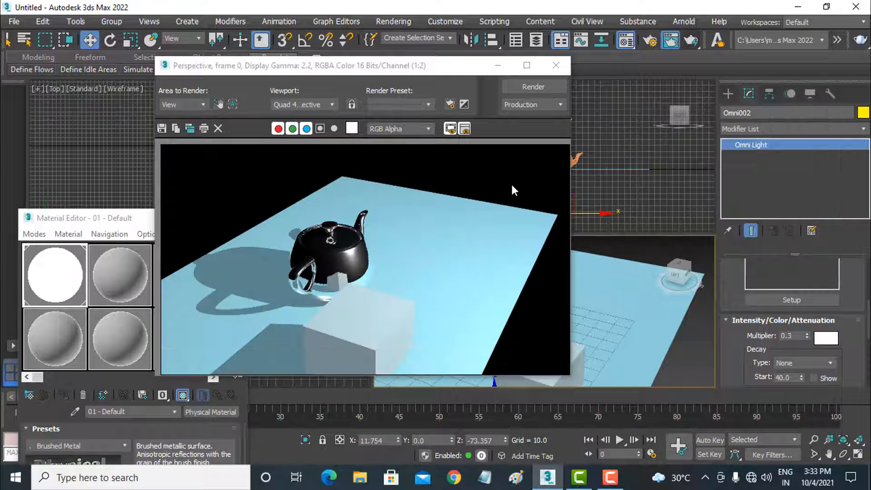
{"action": "left_click", "coordinate": [557, 65]}
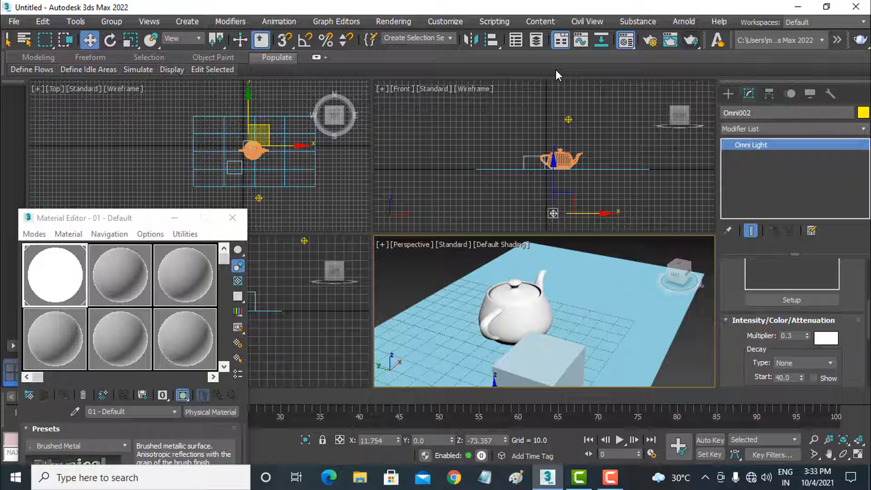
- Delete both Omni lights from the scene
{"action": "left_click", "coordinate": [567, 116]}
{"action": "left_click", "coordinate": [570, 117]}
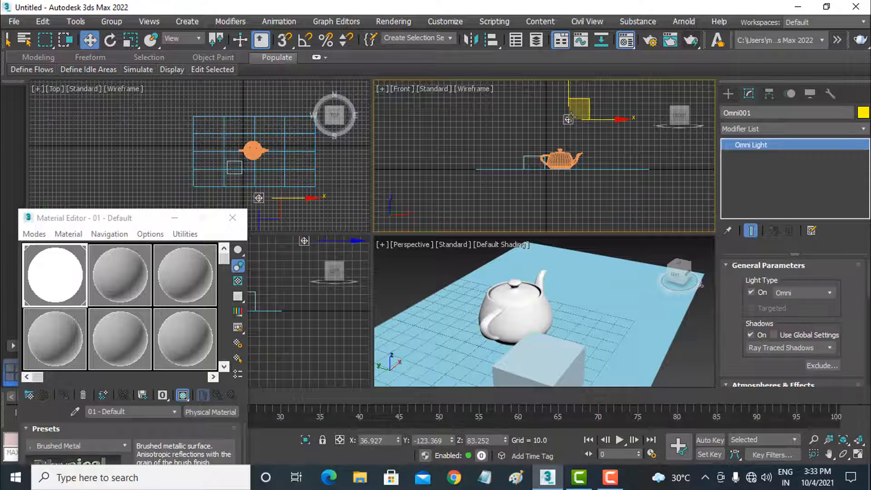
{"action": "key", "text": "Delete"}
- Create a Standard Target Spot light in the Front view at about X 246, Z 325, aimed at the teapot's base
{"action": "left_click", "coordinate": [729, 94]}
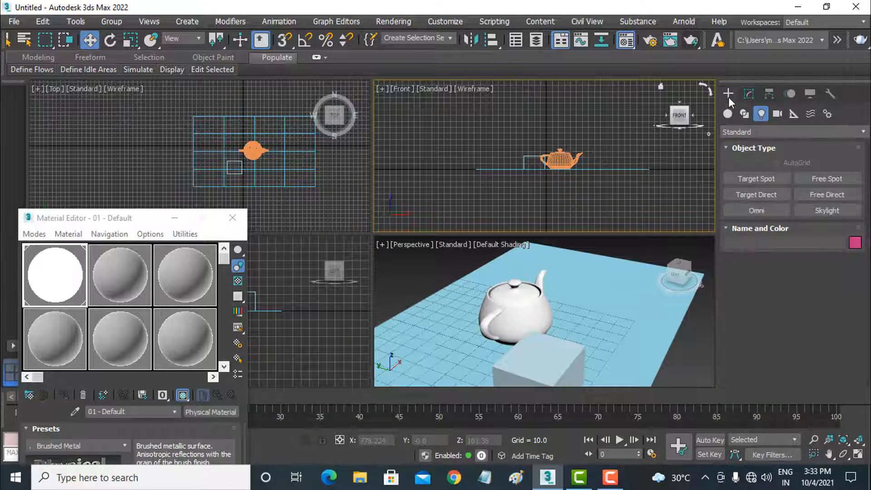
{"action": "left_click", "coordinate": [760, 177]}
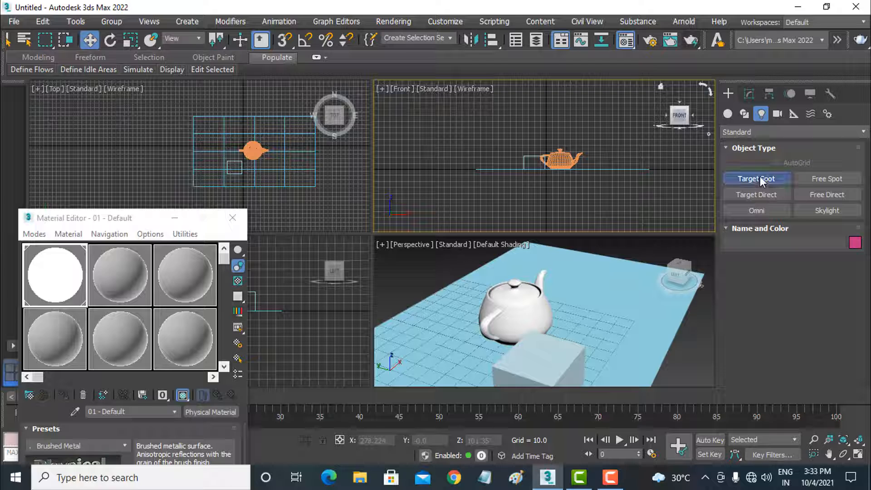
{"action": "scroll", "coordinate": [590, 158], "scroll_direction": "down", "scroll_amount": 2}
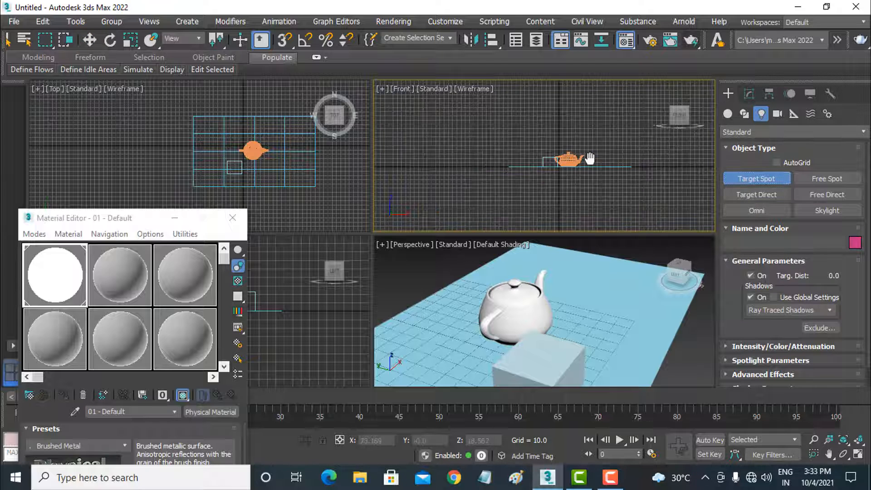
{"action": "scroll", "coordinate": [589, 158], "scroll_direction": "down", "scroll_amount": 2}
{"action": "middle_click_drag", "start_coordinate": [590, 159], "coordinate": [577, 178]}
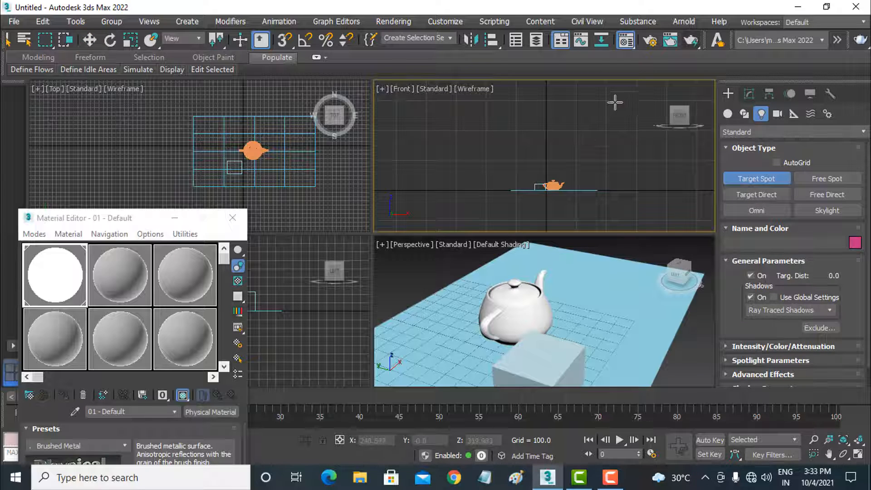
{"action": "left_click_drag", "start_coordinate": [620, 93], "coordinate": [550, 190]}
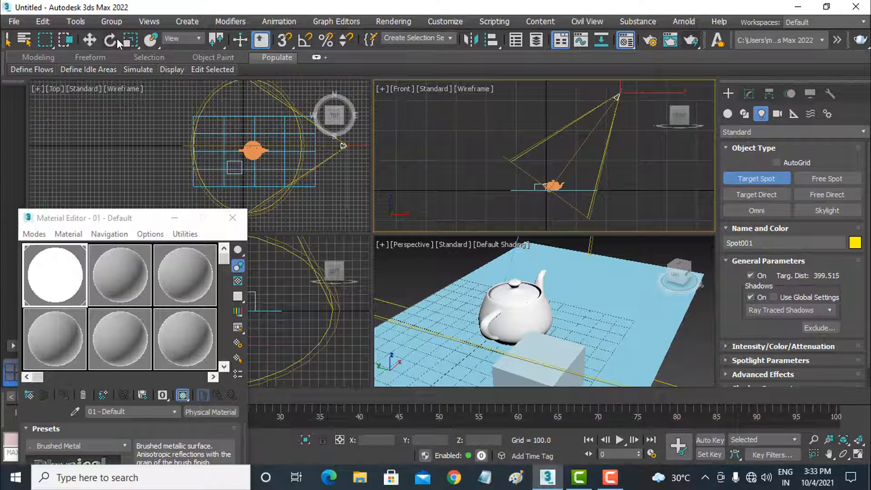
{"action": "left_click", "coordinate": [91, 40]}
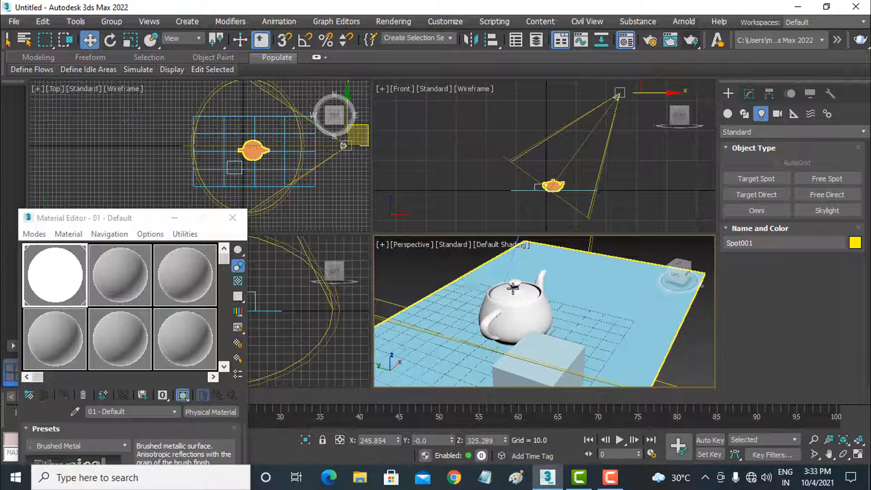
- Render the Perspective view from slightly farther away to check the spotlight's illumination, and close the frame
{"action": "scroll", "coordinate": [518, 289], "scroll_direction": "down", "scroll_amount": 5}
{"action": "scroll", "coordinate": [520, 289], "scroll_direction": "up", "scroll_amount": 4}
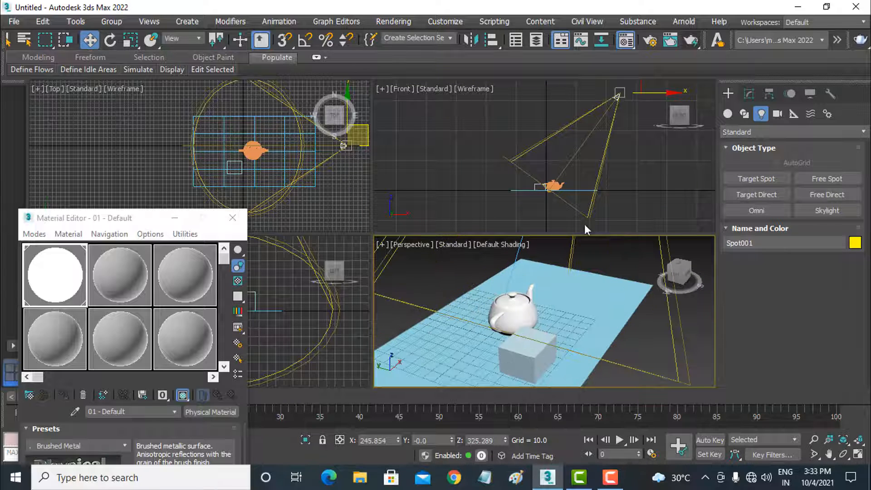
{"action": "left_click", "coordinate": [689, 42]}
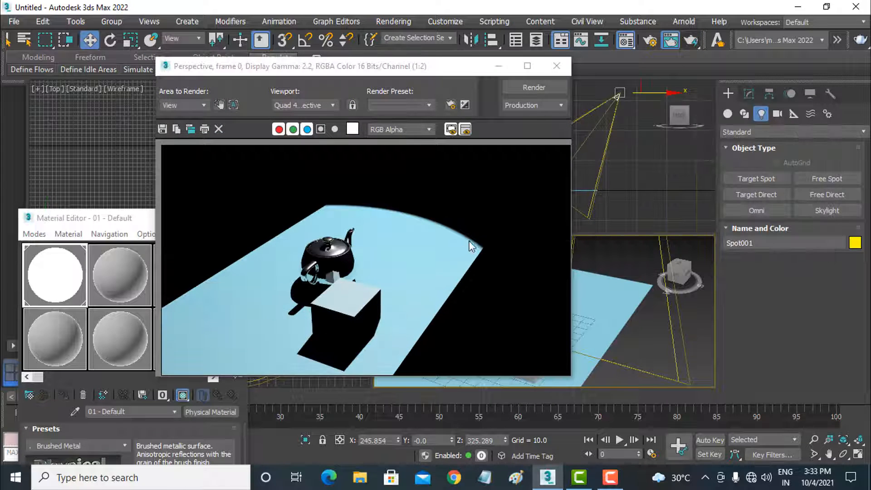
{"action": "left_click", "coordinate": [556, 66]}
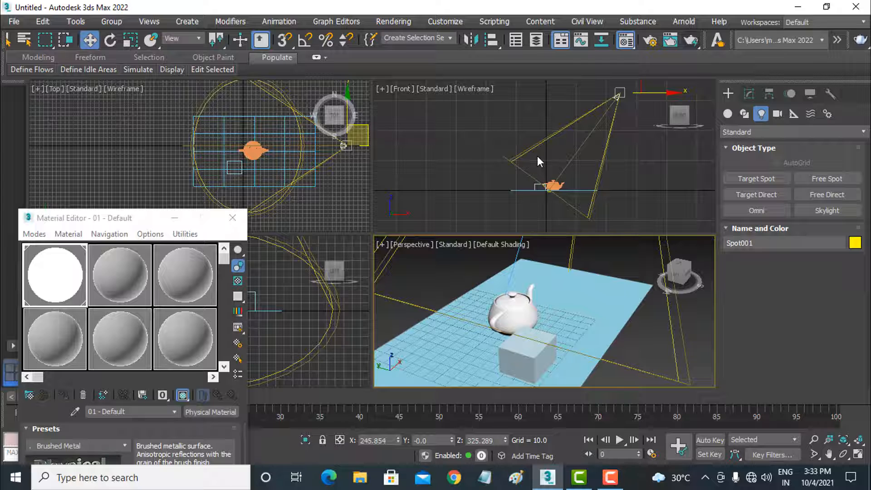
{"action": "left_click", "coordinate": [549, 188]}
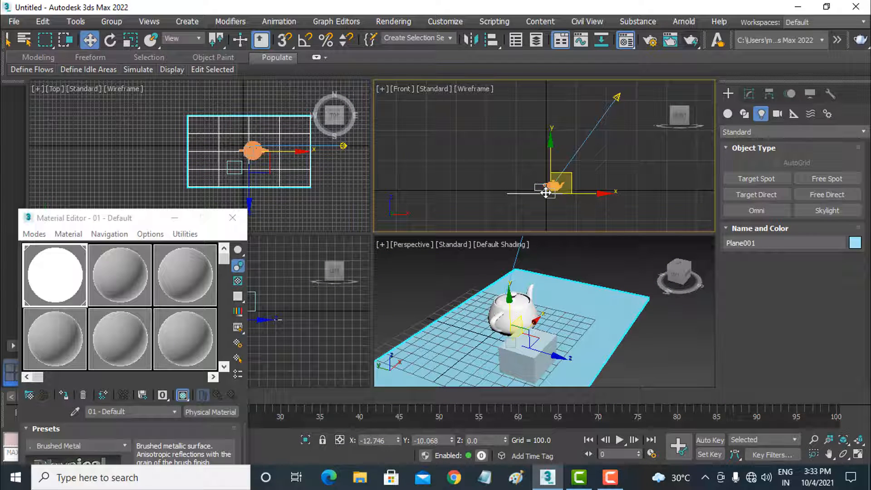
{"action": "left_click", "coordinate": [550, 187]}
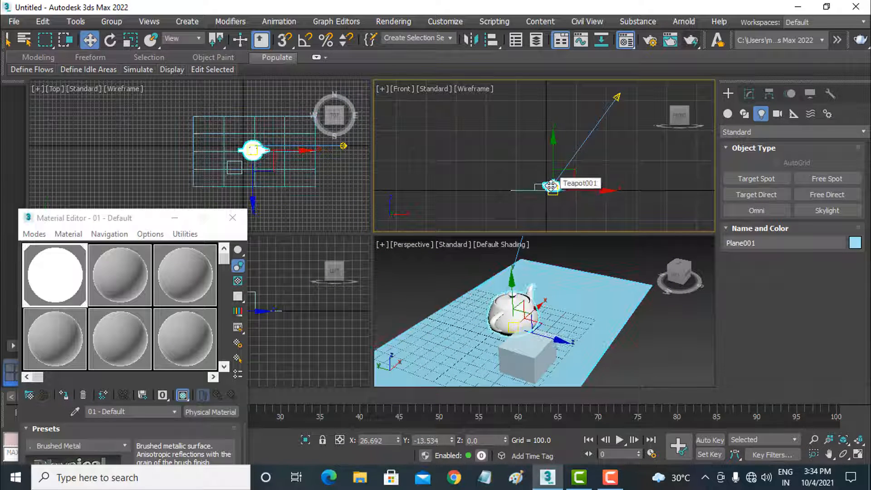
{"action": "left_click_drag", "start_coordinate": [550, 186], "coordinate": [557, 181]}
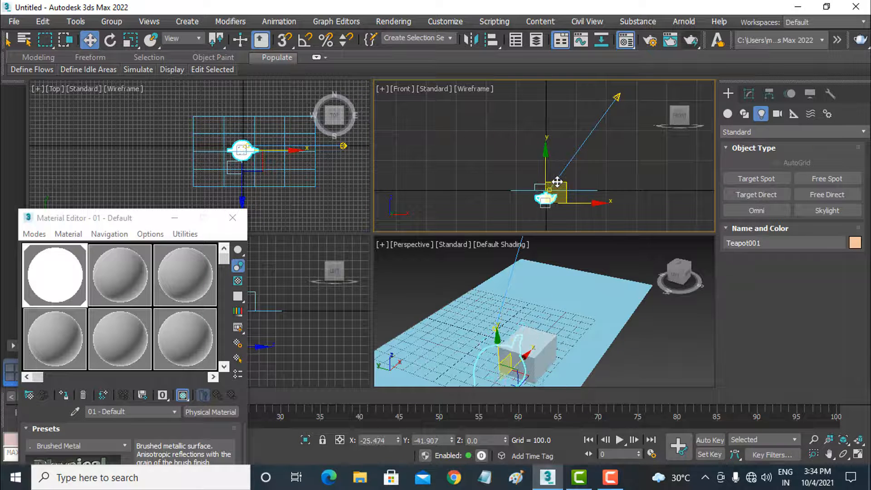
{"action": "key", "text": "ctrl+z"}
- Move the spotlight's target up above the teapot in the Front view to about X 111, Z 135
{"action": "scroll", "coordinate": [554, 195], "scroll_direction": "up", "scroll_amount": 4}
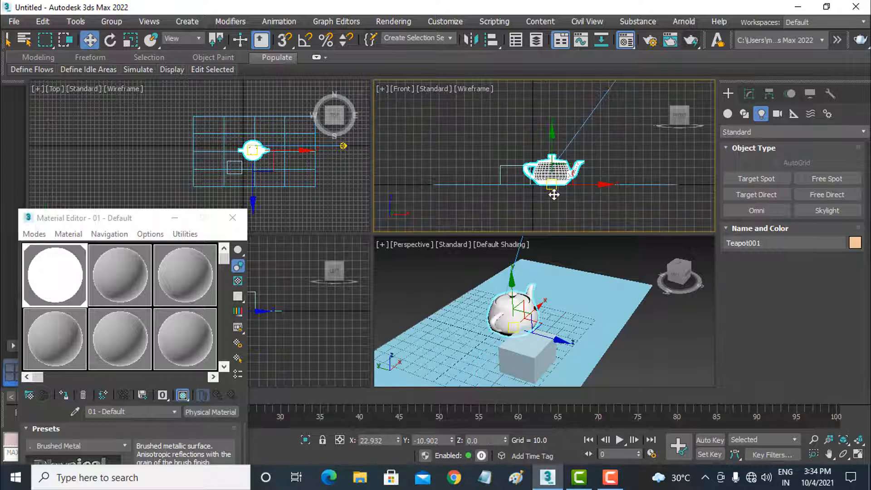
{"action": "scroll", "coordinate": [554, 191], "scroll_direction": "up", "scroll_amount": 5}
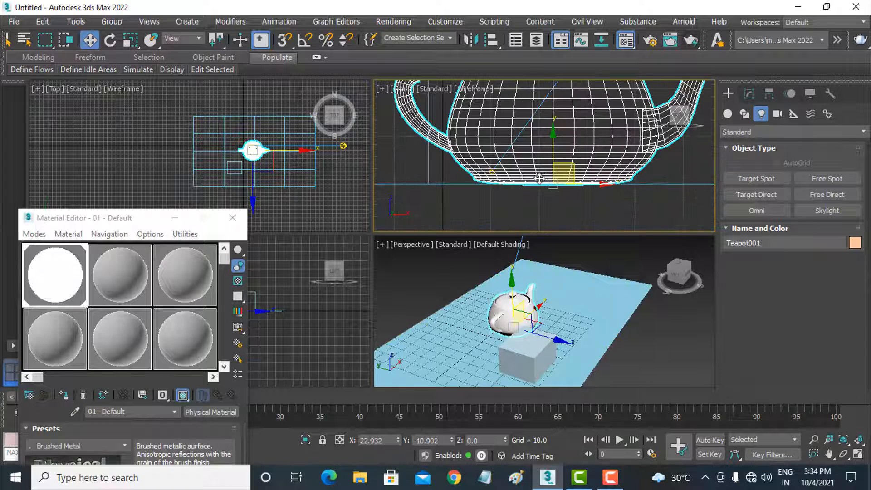
{"action": "left_click", "coordinate": [493, 171]}
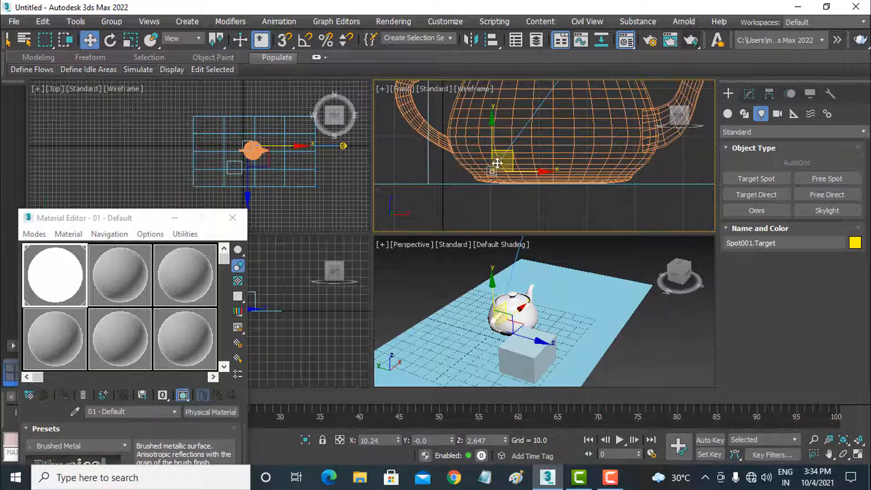
{"action": "left_click_drag", "start_coordinate": [503, 152], "coordinate": [488, 212]}
{"action": "scroll", "coordinate": [488, 211], "scroll_direction": "down", "scroll_amount": 8}
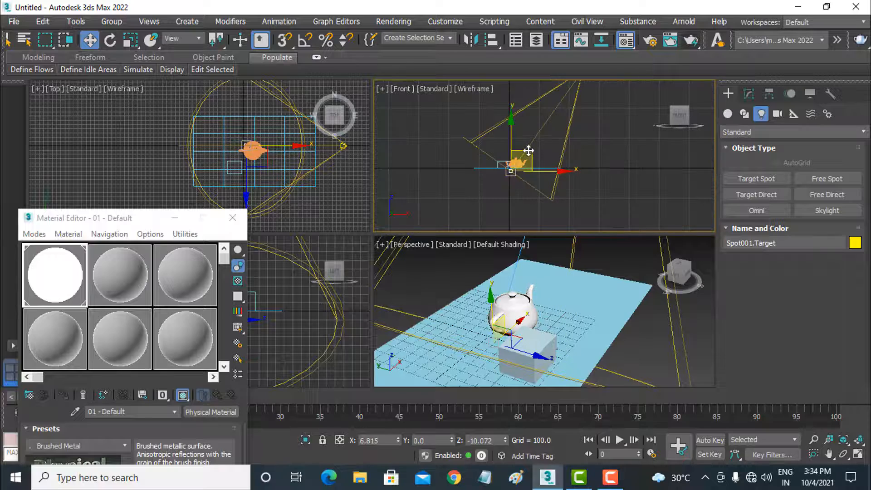
{"action": "left_click_drag", "start_coordinate": [527, 152], "coordinate": [561, 106]}
- Render the Perspective view with the raised spotlight target, render again with the whole plane in view, and close each frame
{"action": "right_click", "coordinate": [558, 245]}
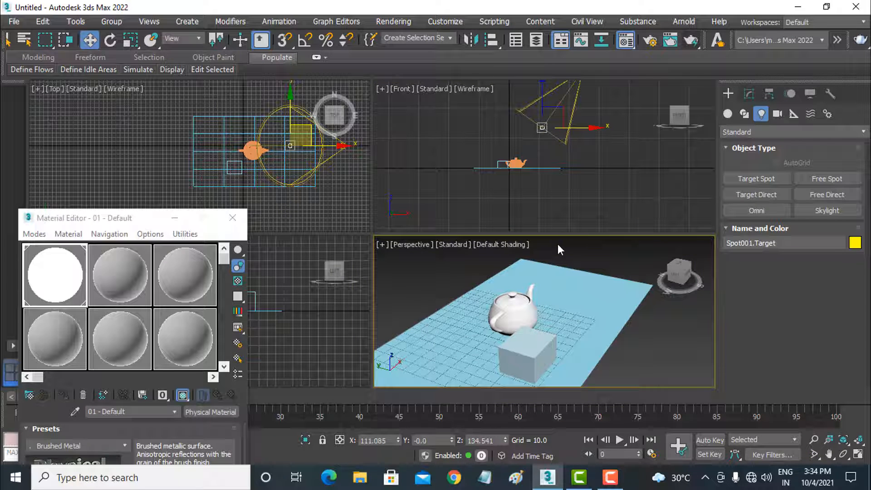
{"action": "left_click", "coordinate": [694, 40]}
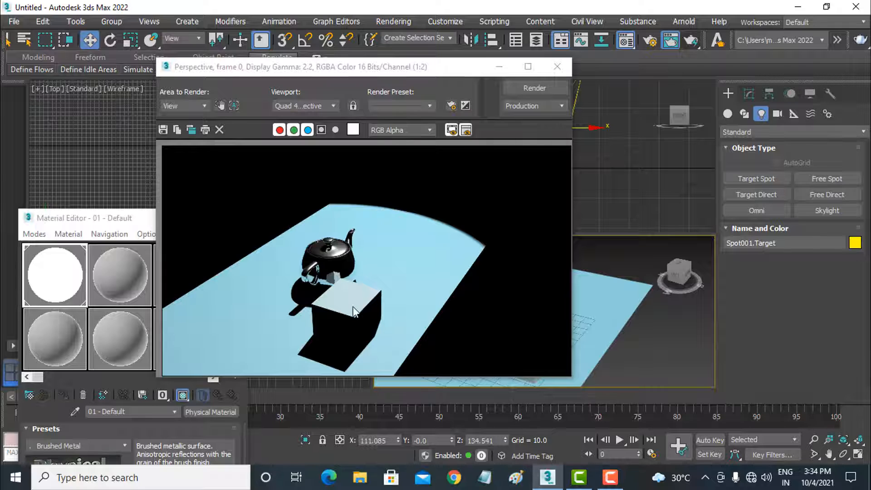
{"action": "left_click", "coordinate": [557, 68]}
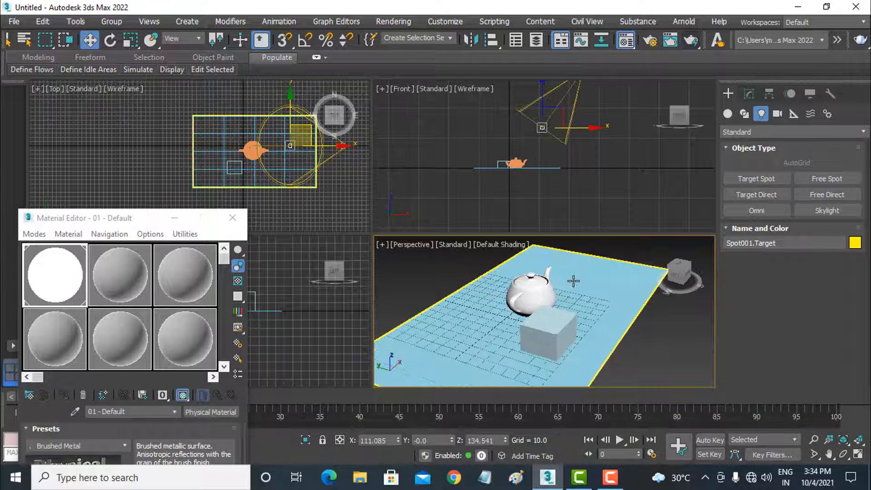
{"action": "scroll", "coordinate": [573, 281], "scroll_direction": "down", "scroll_amount": 3}
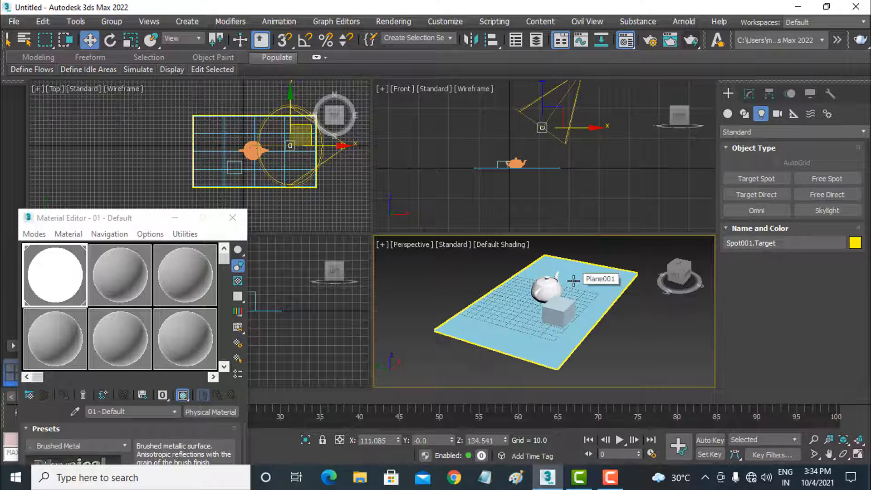
{"action": "left_click", "coordinate": [692, 40]}
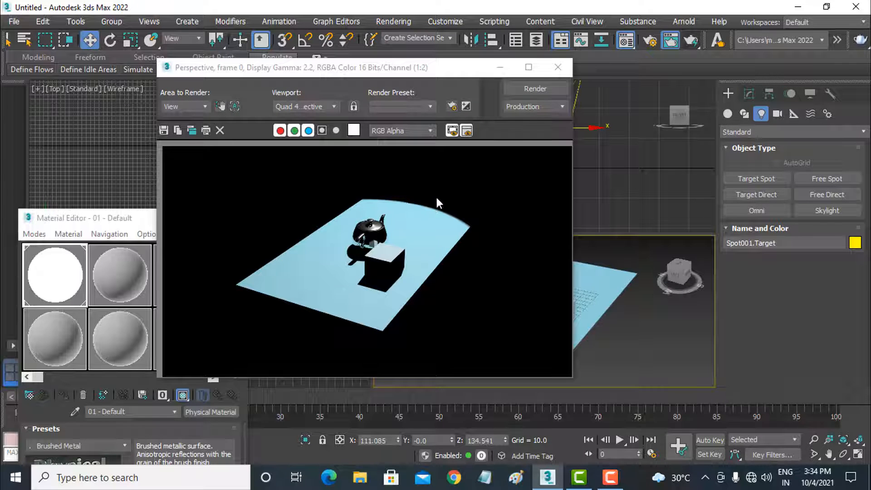
{"action": "left_click", "coordinate": [557, 68]}
- Select the spotlight's source and its target in turn in the Front view
{"action": "middle_click", "coordinate": [608, 100]}
{"action": "middle_click_drag", "start_coordinate": [608, 100], "coordinate": [578, 183]}
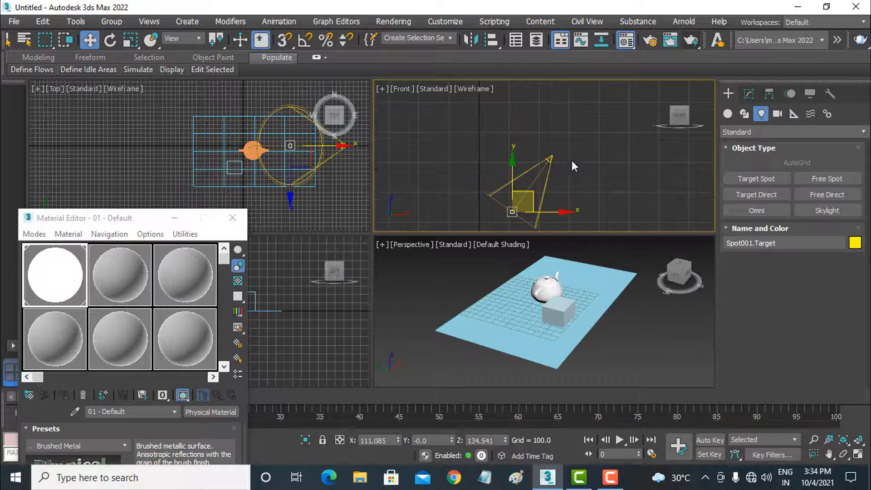
{"action": "left_click", "coordinate": [552, 158]}
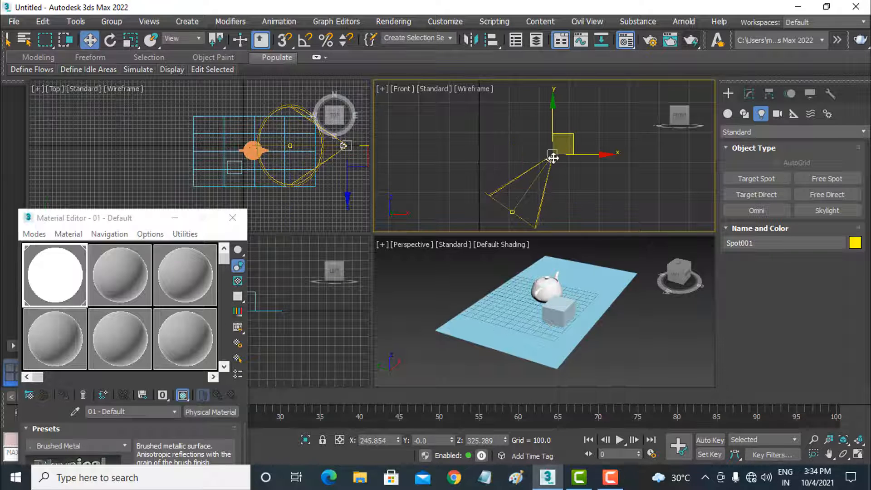
{"action": "left_click", "coordinate": [512, 211]}
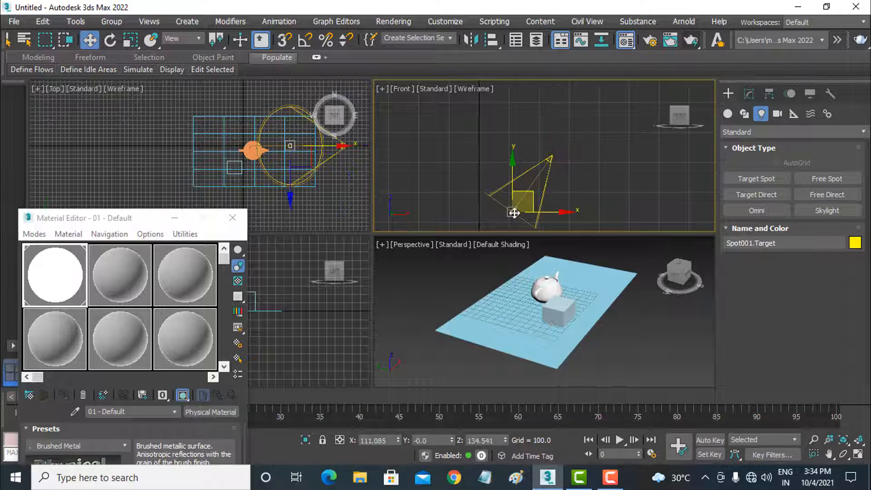
- Turn the spotlight off in its General Parameters, render the Perspective view, and close the frame
{"action": "left_click", "coordinate": [552, 155]}
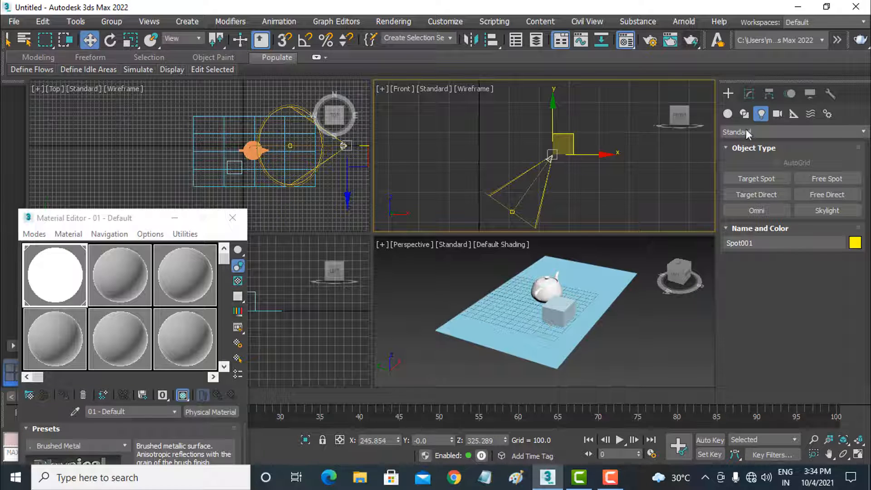
{"action": "left_click", "coordinate": [756, 94]}
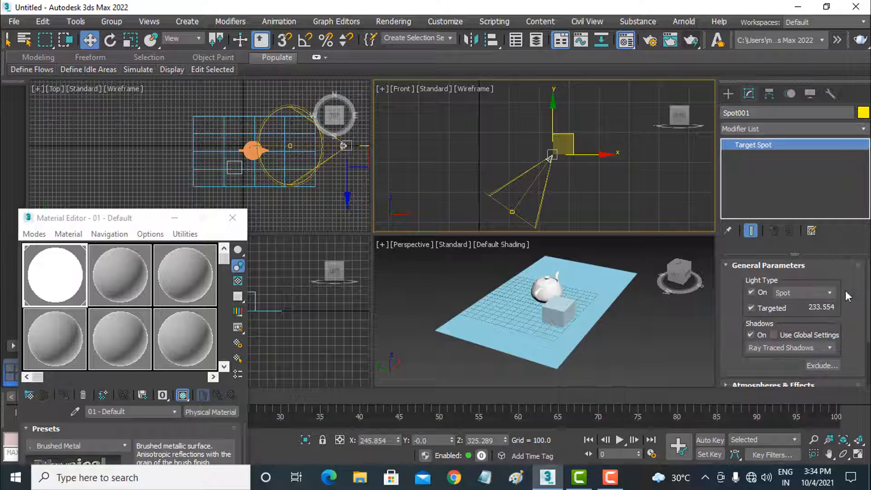
{"action": "left_click", "coordinate": [765, 292]}
{"action": "left_click", "coordinate": [610, 299]}
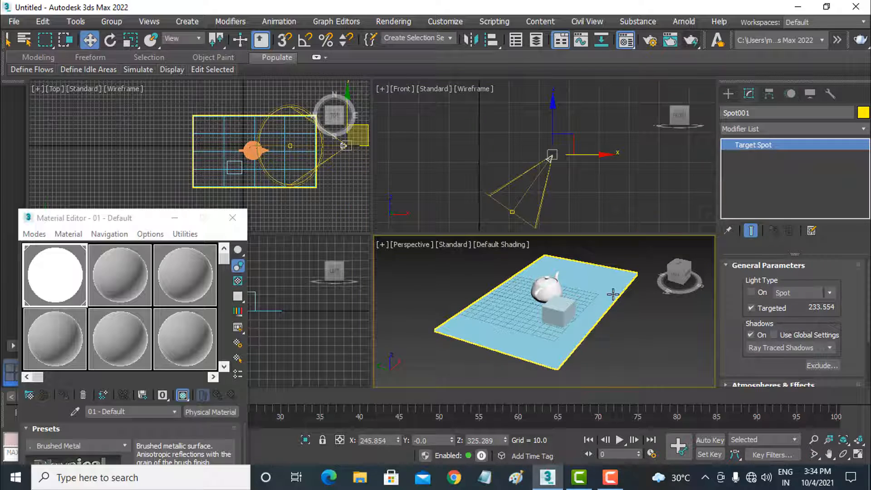
{"action": "left_click", "coordinate": [688, 44]}
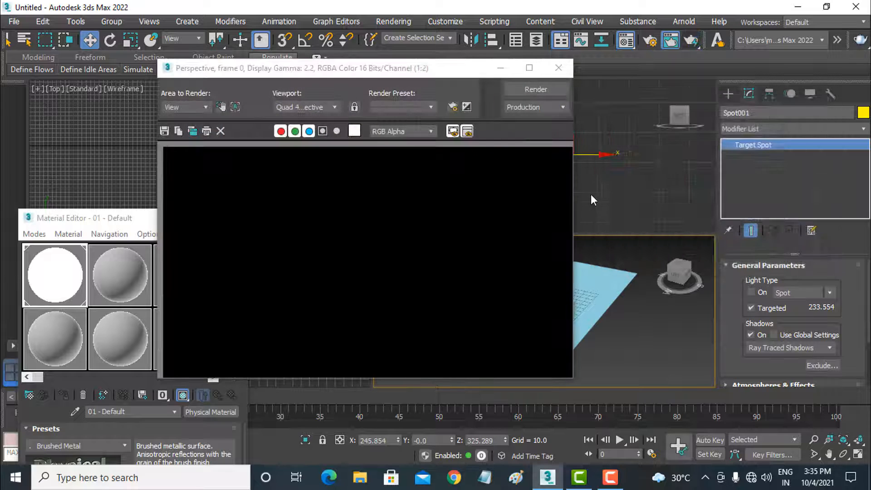
{"action": "left_click", "coordinate": [558, 67]}
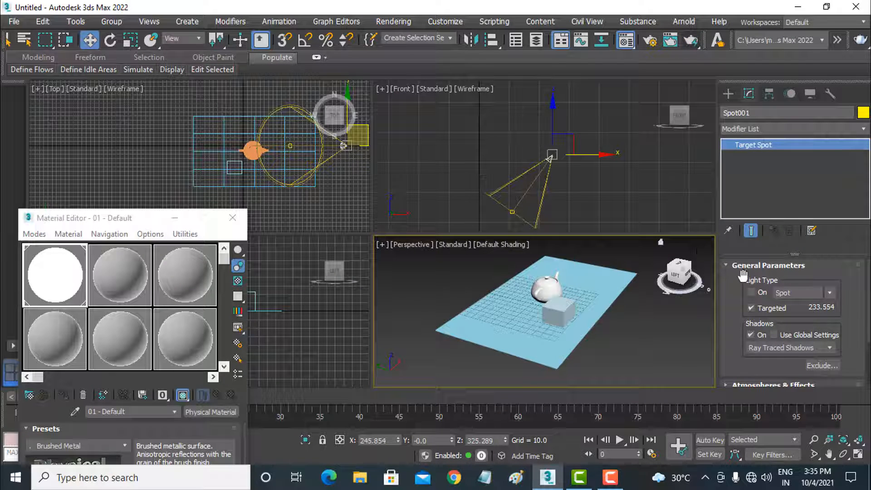
- Turn the spotlight back on and disable its Targeted option
{"action": "left_click", "coordinate": [752, 292]}
{"action": "left_click", "coordinate": [773, 309]}
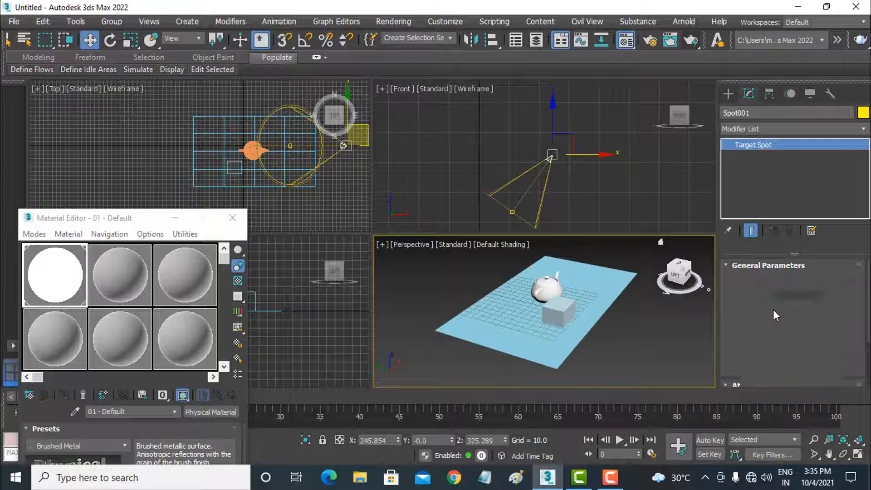
- Re-enable the spotlight's Targeted option and expand its Spotlight Parameters, Advanced Effects and Shadow Parameters
{"action": "left_click", "coordinate": [773, 308]}
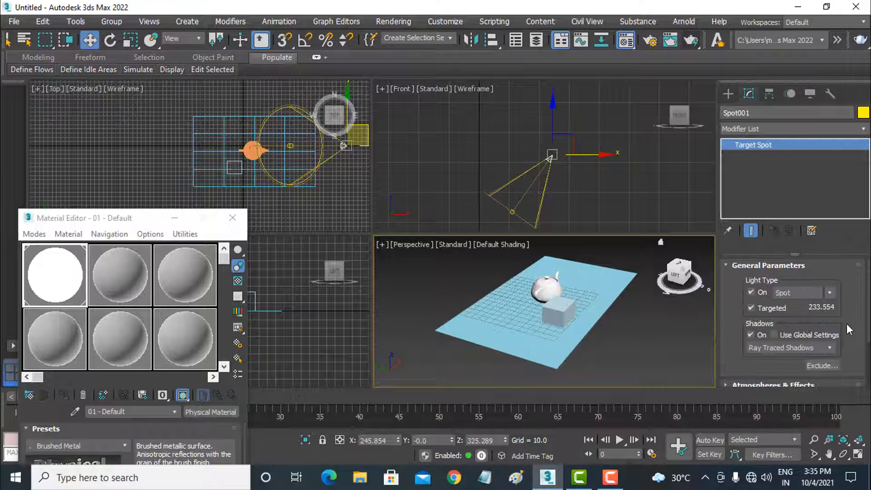
{"action": "left_click_drag", "start_coordinate": [848, 324], "coordinate": [848, 295]}
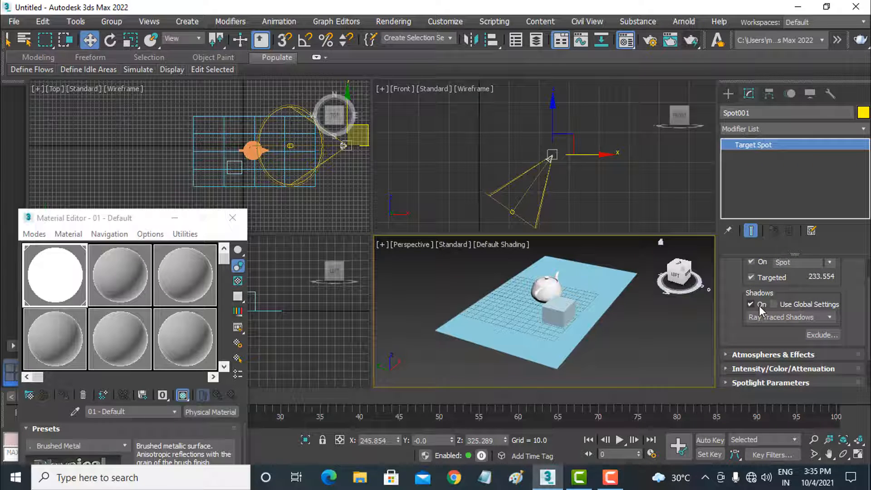
{"action": "left_click_drag", "start_coordinate": [856, 333], "coordinate": [859, 274]}
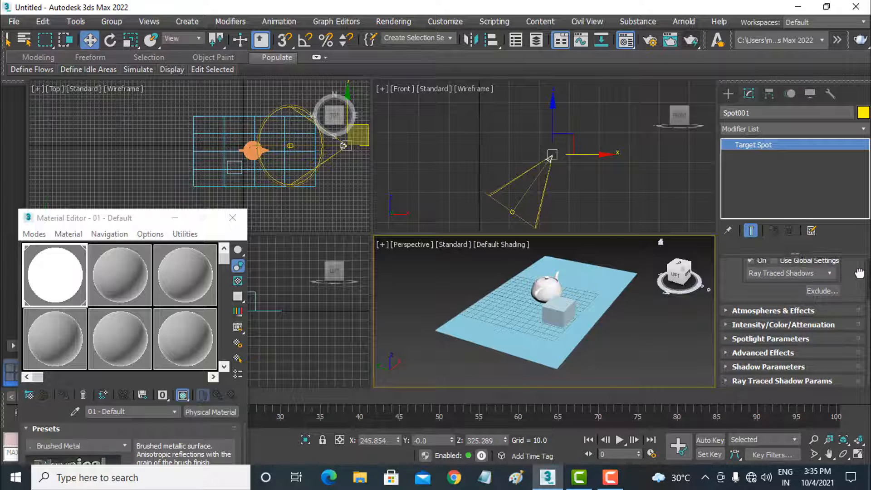
{"action": "left_click", "coordinate": [773, 339]}
{"action": "left_click_drag", "start_coordinate": [846, 296], "coordinate": [847, 242]}
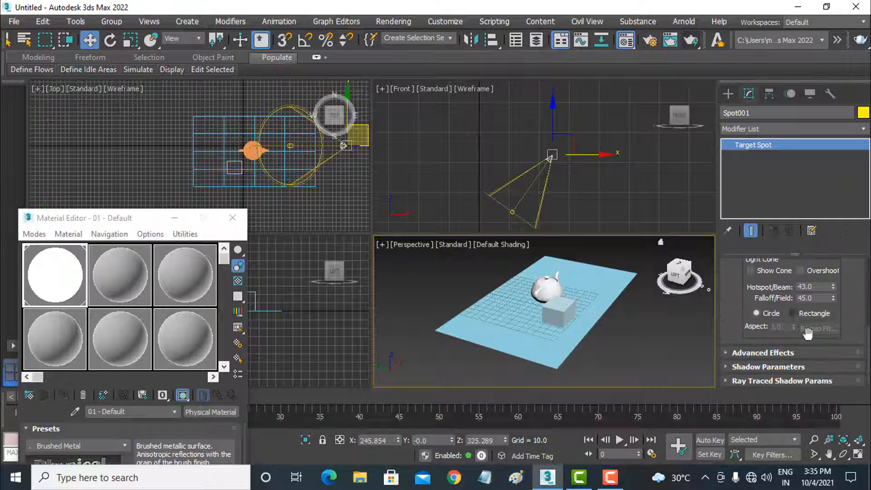
{"action": "left_click", "coordinate": [778, 352]}
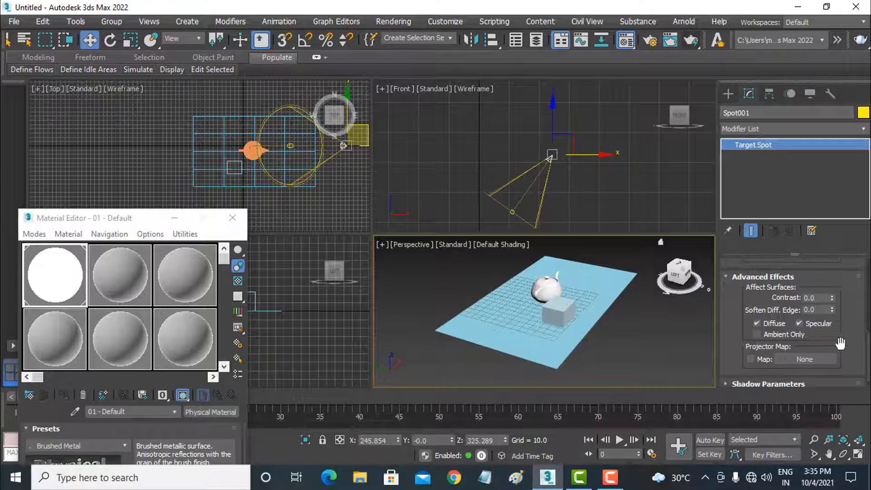
{"action": "left_click_drag", "start_coordinate": [842, 345], "coordinate": [846, 321]}
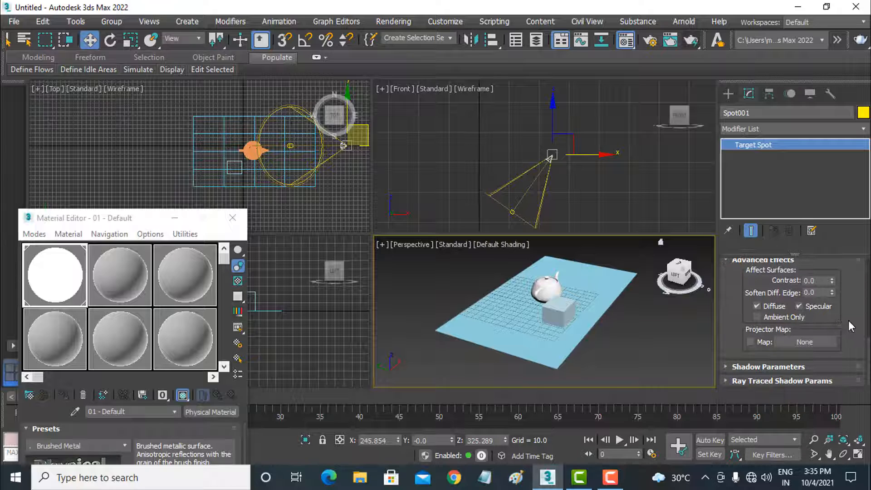
{"action": "left_click", "coordinate": [809, 367]}
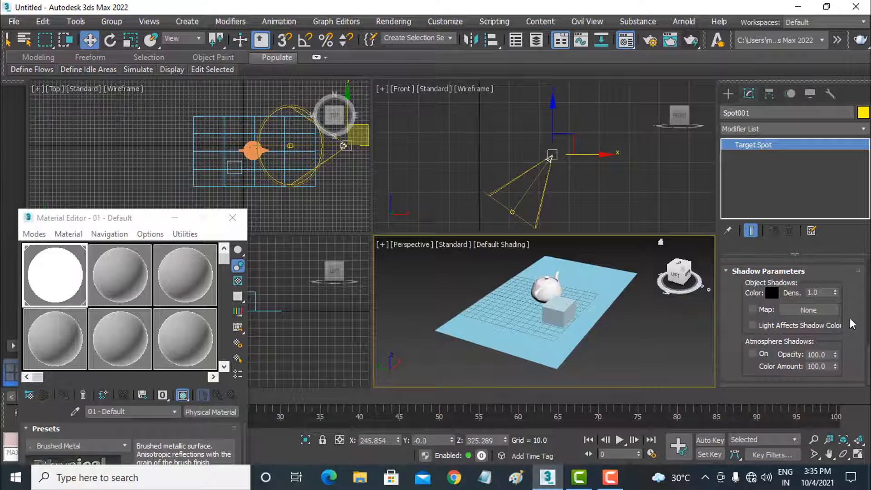
{"action": "mouse_move", "coordinate": [848, 325]}
{"action": "left_mouse_down"}
{"action": "mouse_move", "coordinate": [851, 309]}
{"action": "mouse_move", "coordinate": [852, 318]}
{"action": "left_mouse_up"}
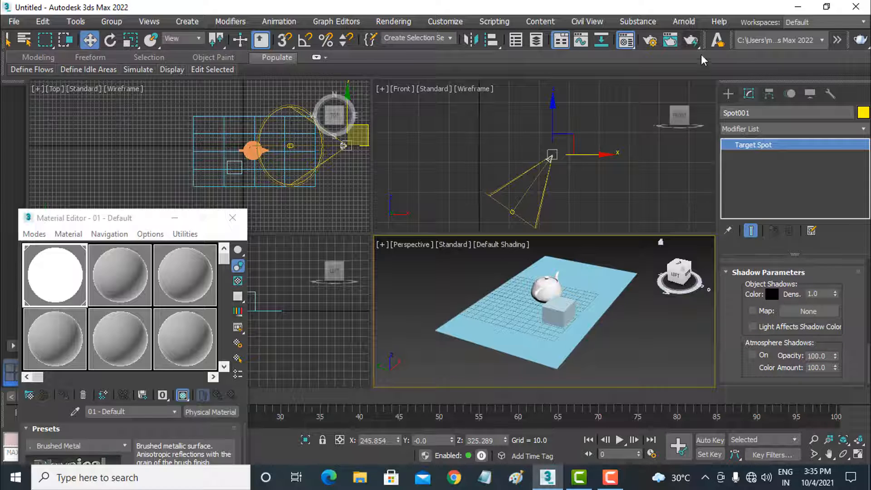
- Render the Perspective view, close the frame, and show safe frames around a close view of the teapot and box
{"action": "left_click", "coordinate": [694, 39]}
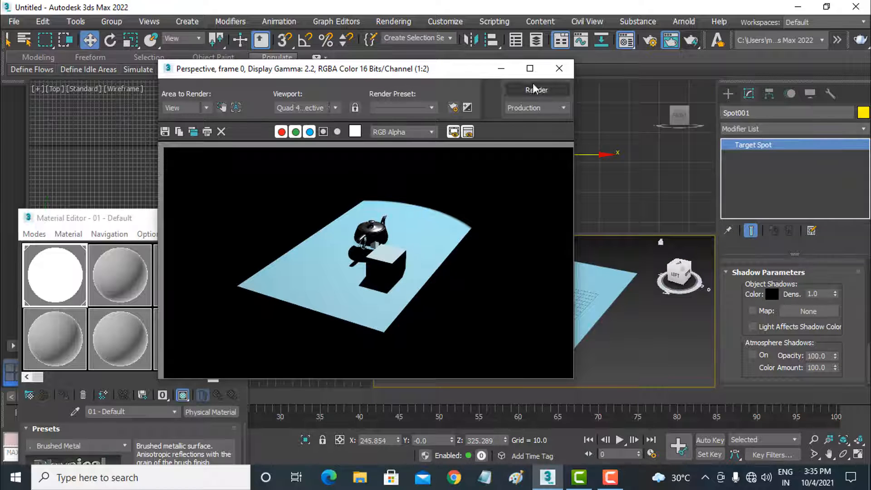
{"action": "left_click", "coordinate": [558, 70]}
{"action": "scroll", "coordinate": [543, 295], "scroll_direction": "up", "scroll_amount": 6}
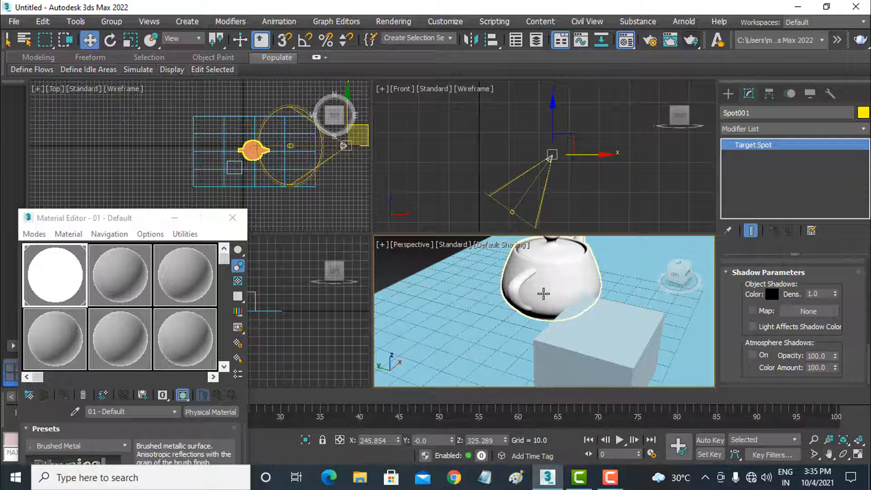
{"action": "key", "text": "shift+f"}
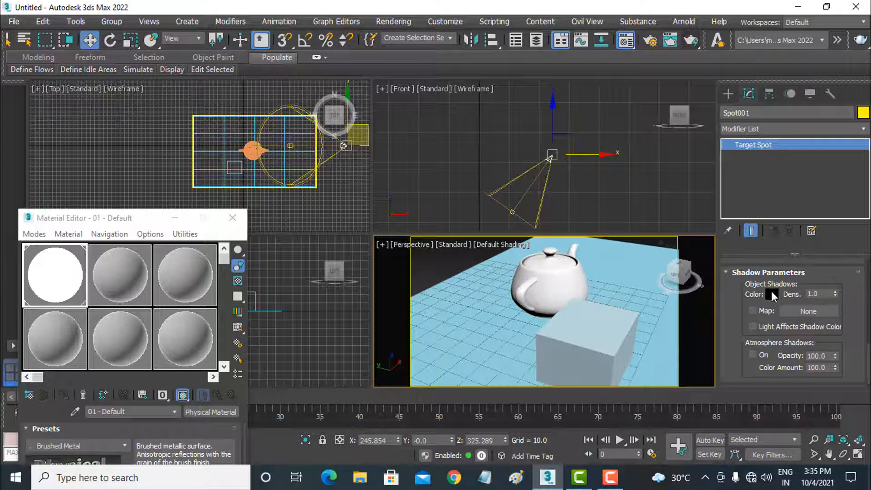
- Set the spotlight's shadow color to blue (0, 27, 166), render the Perspective view, and close the frame
{"action": "left_click", "coordinate": [773, 294]}
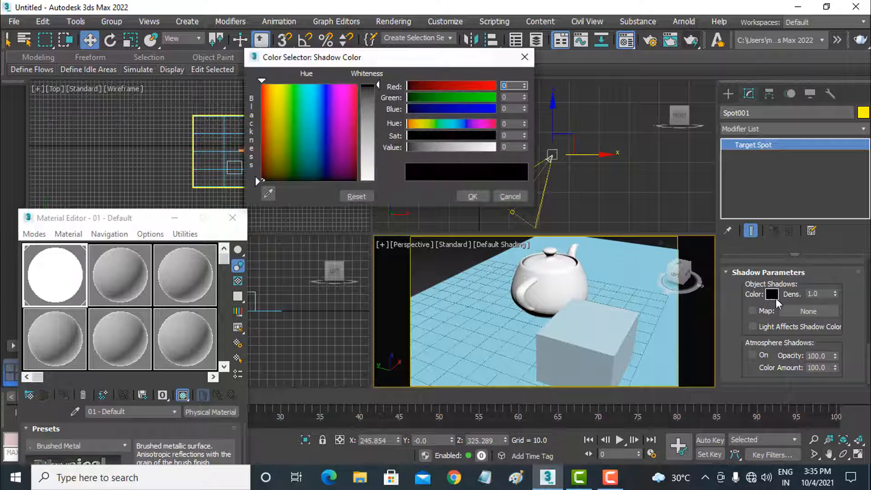
{"action": "left_click", "coordinate": [323, 118]}
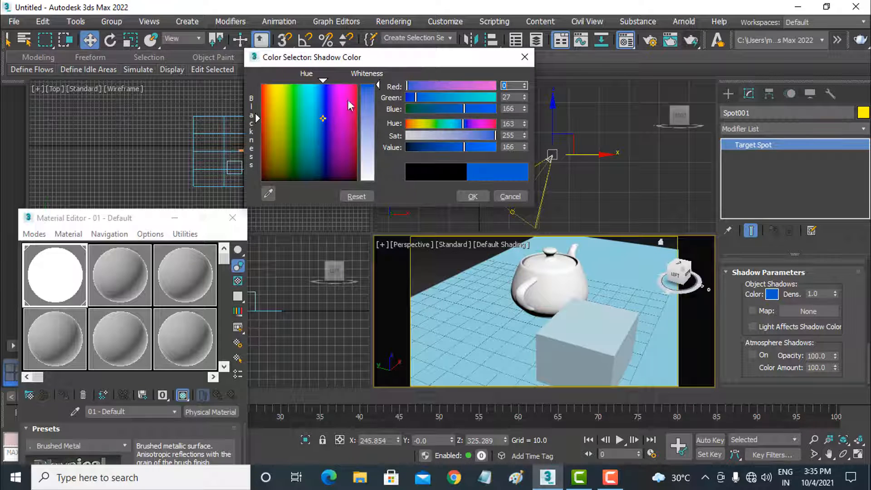
{"action": "left_click", "coordinate": [471, 195]}
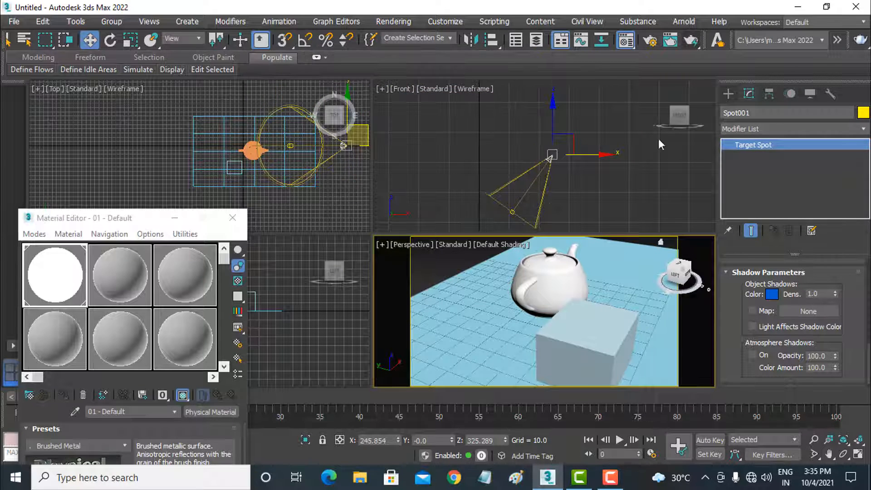
{"action": "left_click", "coordinate": [691, 40]}
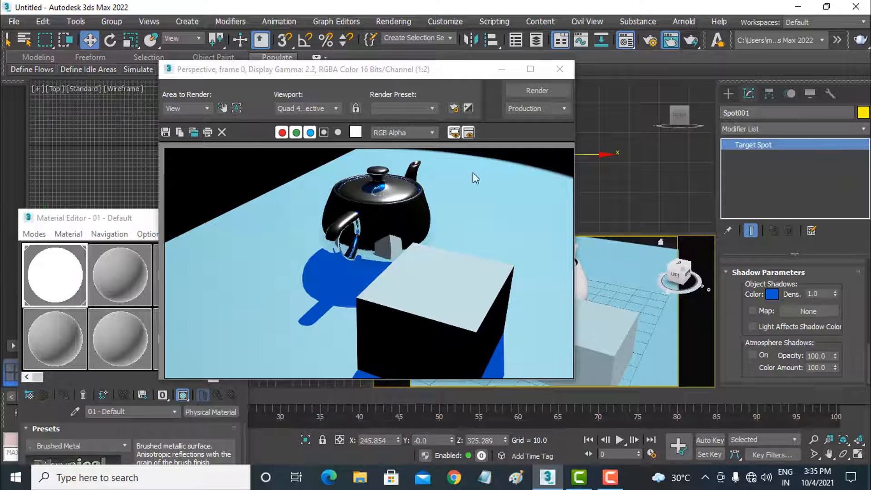
{"action": "left_click", "coordinate": [558, 70]}
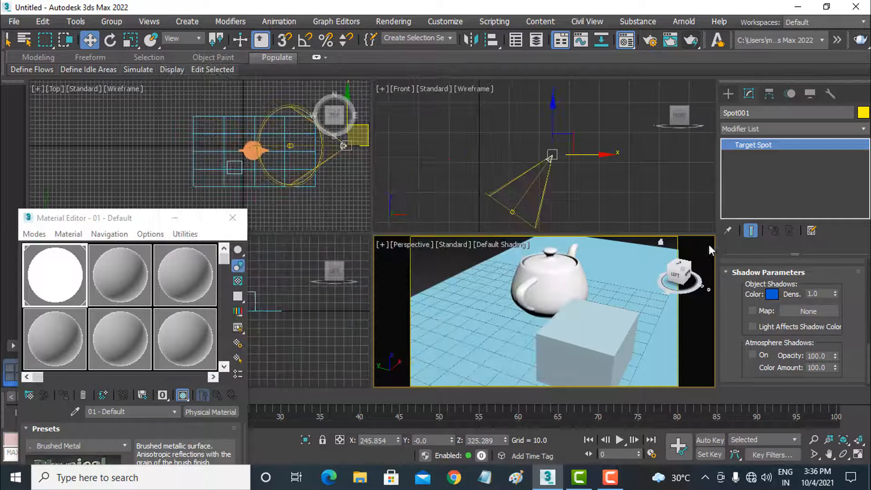
- Set the spotlight's shadow color back to black, render the Perspective view, and close the frame
{"action": "left_click", "coordinate": [772, 295]}
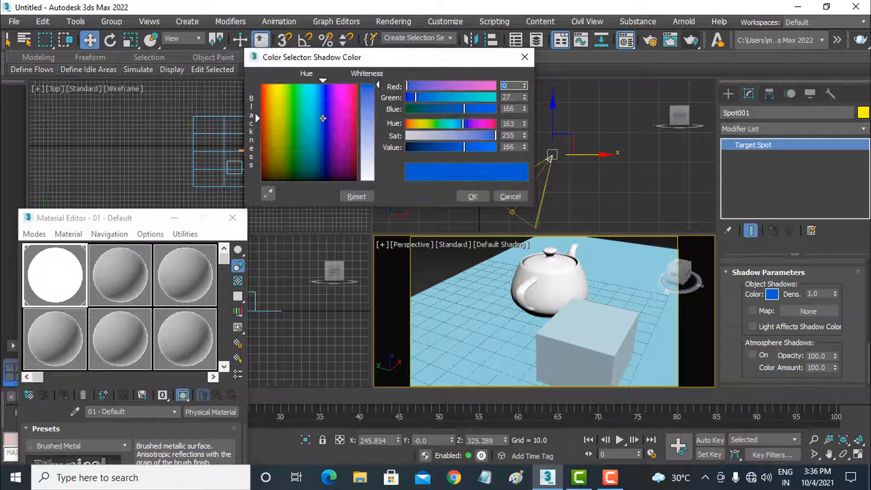
{"action": "left_click_drag", "start_coordinate": [323, 119], "coordinate": [372, 159]}
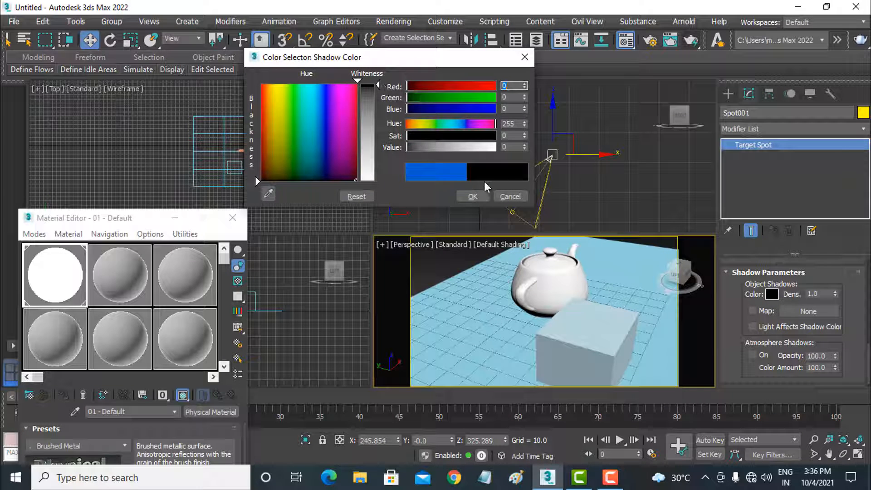
{"action": "left_click", "coordinate": [473, 196]}
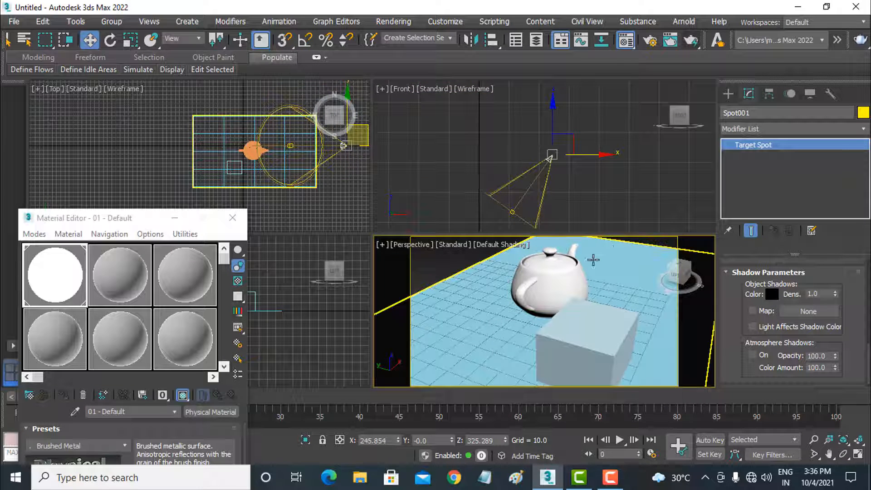
{"action": "left_click", "coordinate": [691, 42]}
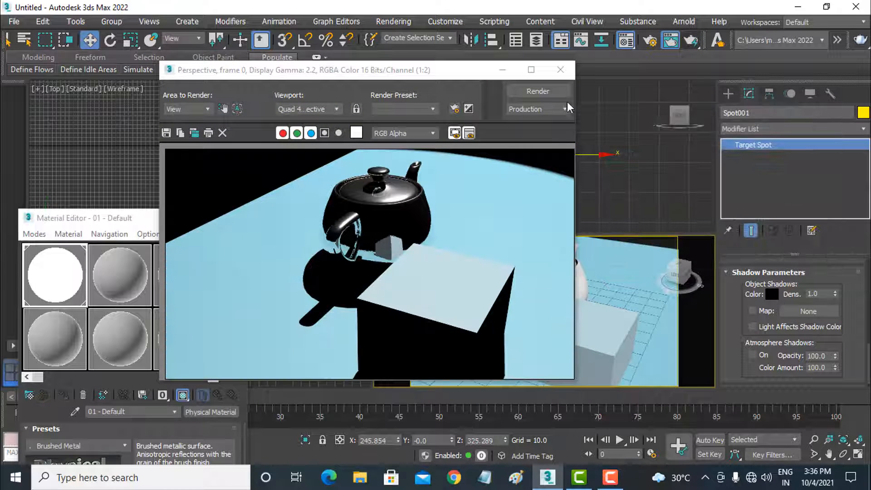
{"action": "left_click", "coordinate": [561, 69]}
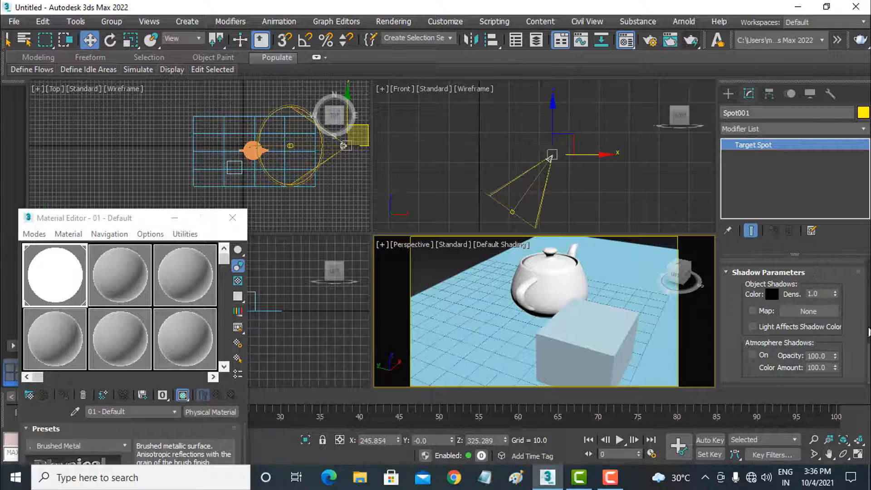
- Expand the spotlight's Ray Traced Shadow Params and review its parameters back up to General Parameters
{"action": "left_click_drag", "start_coordinate": [860, 354], "coordinate": [853, 310]}
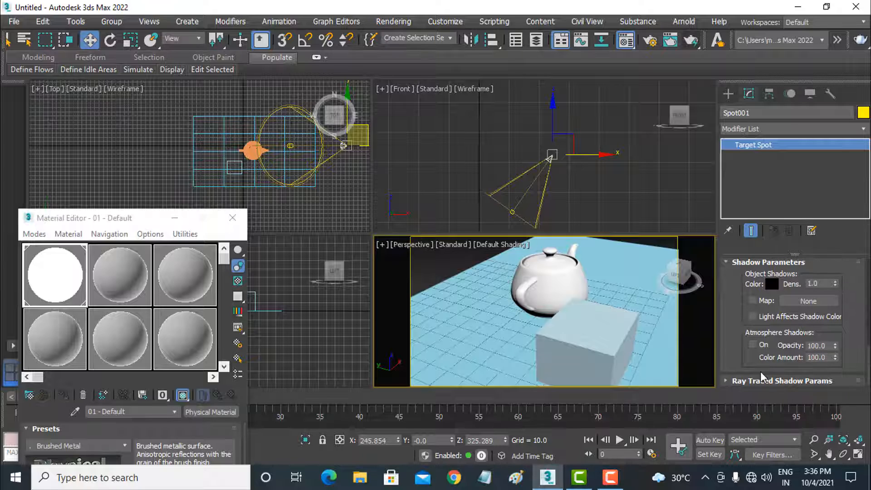
{"action": "scroll", "coordinate": [763, 379], "scroll_direction": "down", "scroll_amount": 3}
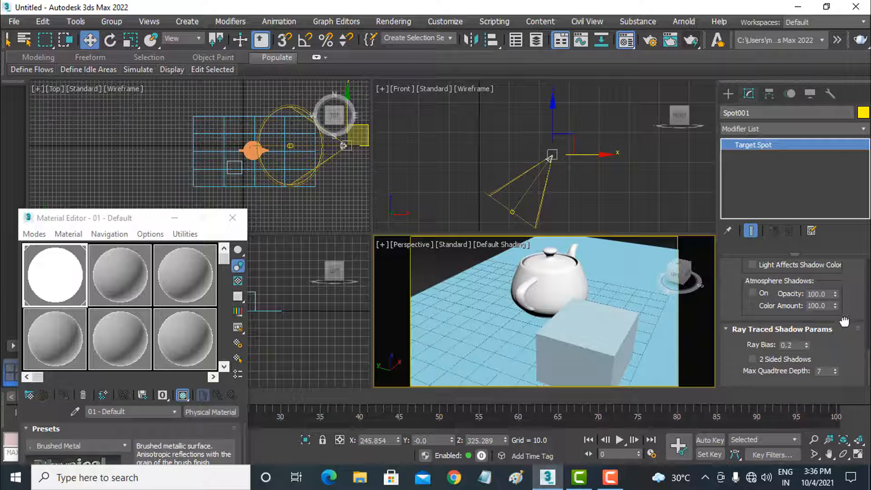
{"action": "scroll", "coordinate": [844, 322], "scroll_direction": "up", "scroll_amount": 6}
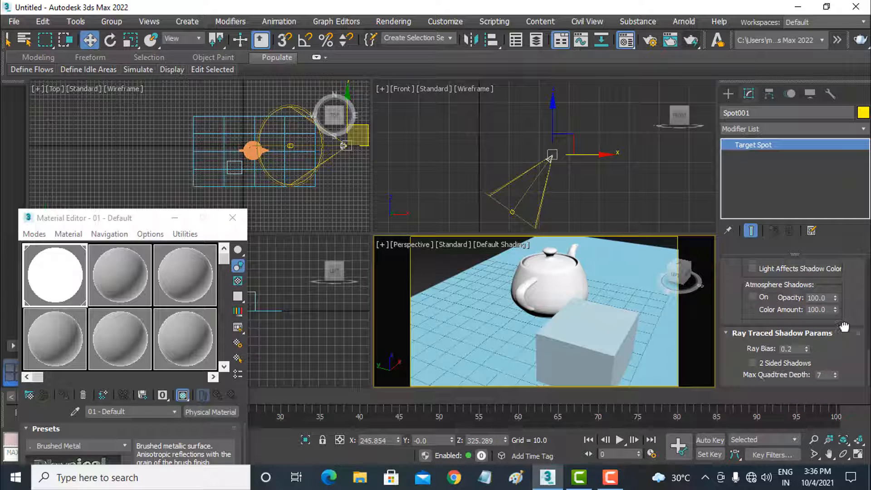
{"action": "scroll", "coordinate": [864, 356], "scroll_direction": "up", "scroll_amount": 8}
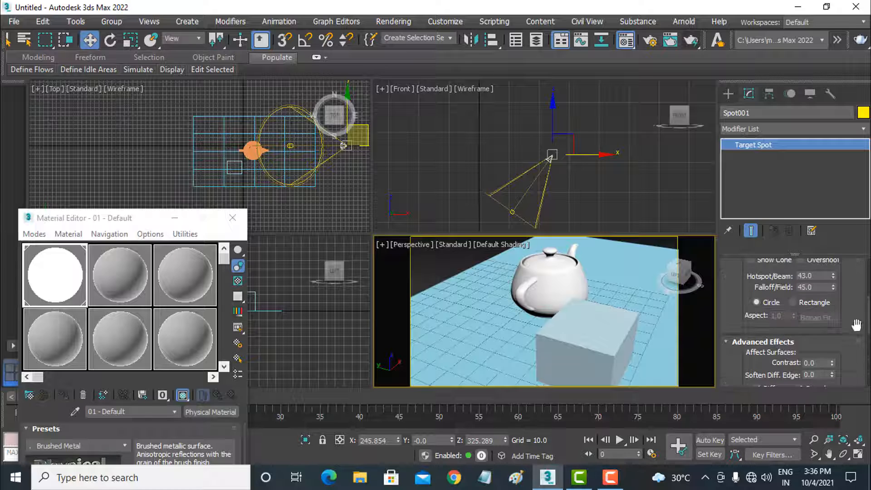
{"action": "scroll", "coordinate": [851, 326], "scroll_direction": "up", "scroll_amount": 3}
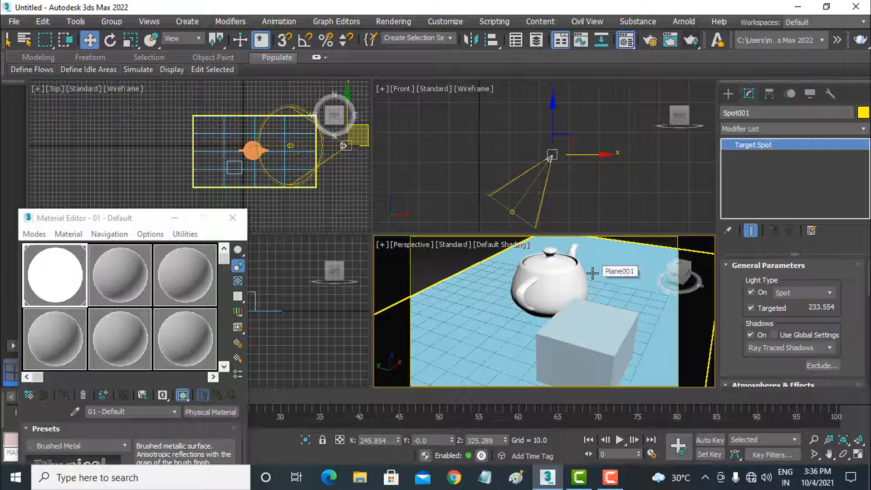
- Delete the target spotlight and create a Standard Free Spot over the teapot in the Top view
{"action": "key", "text": "Delete"}
{"action": "left_click", "coordinate": [726, 94]}
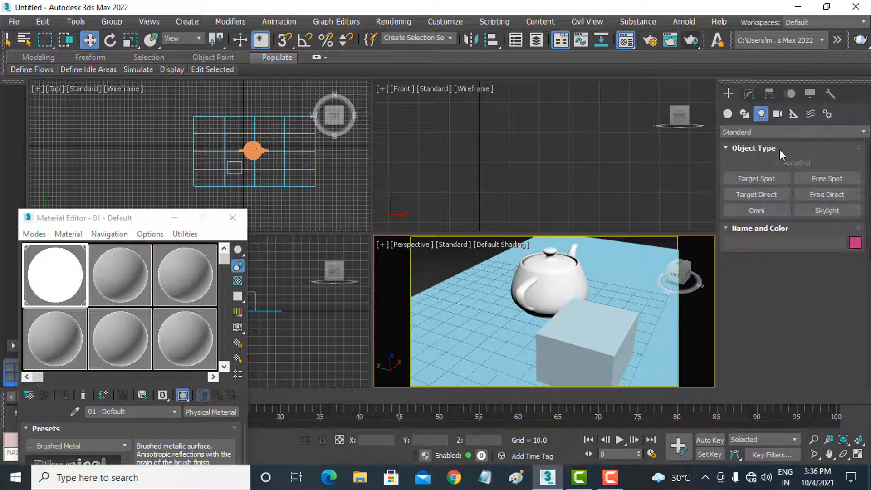
{"action": "left_click", "coordinate": [821, 176]}
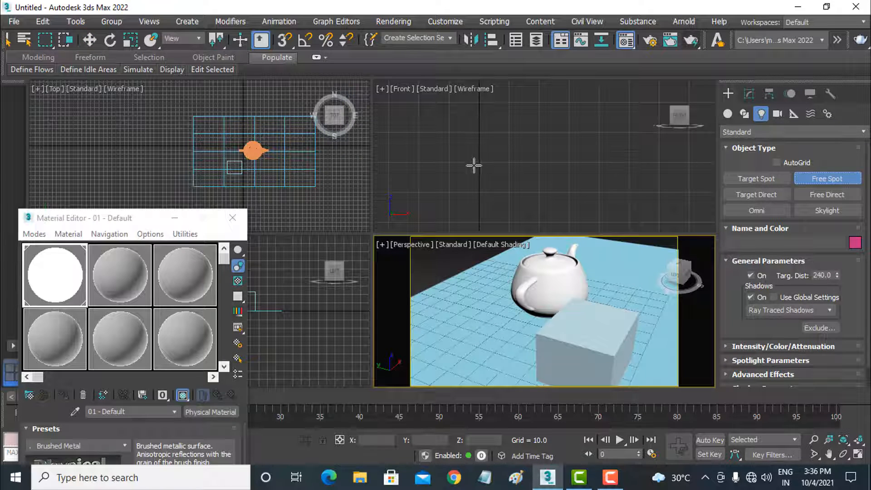
{"action": "left_click", "coordinate": [250, 148]}
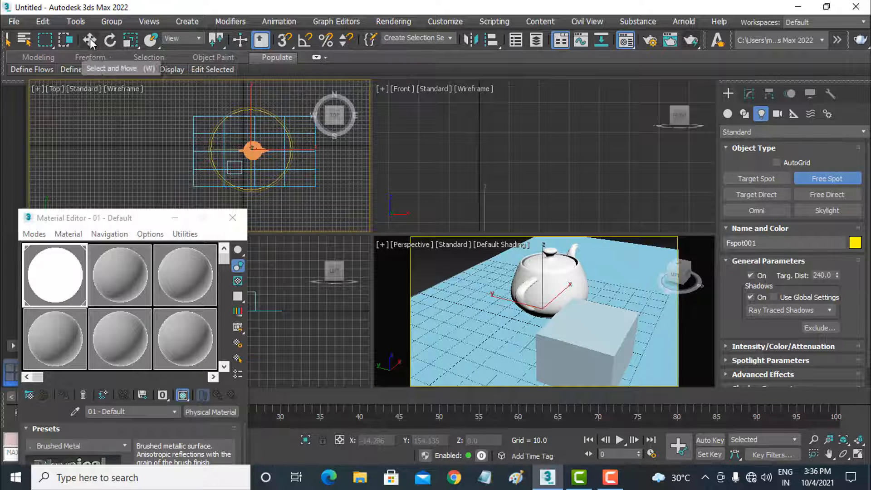
- Raise the free spotlight in the Front view to a Z height of about 188 above the teapot
{"action": "key", "text": "w"}
{"action": "scroll", "coordinate": [538, 157], "scroll_direction": "down", "scroll_amount": 6}
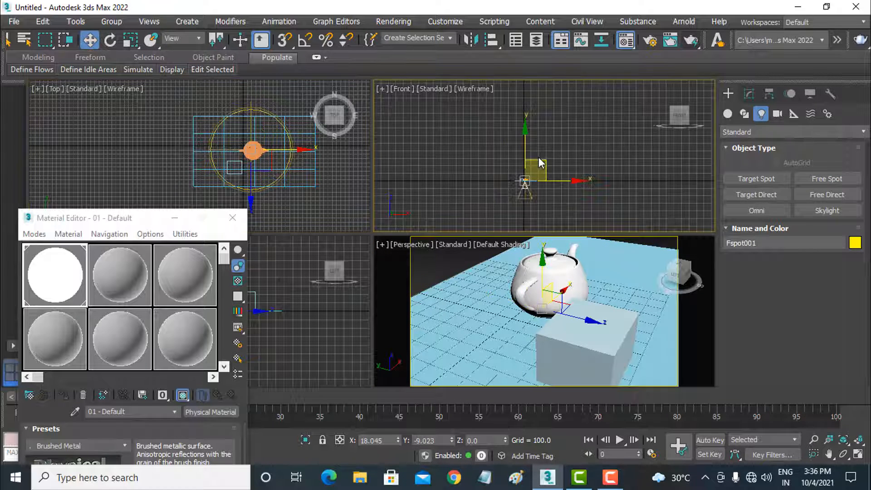
{"action": "scroll", "coordinate": [538, 157], "scroll_direction": "up", "scroll_amount": 3}
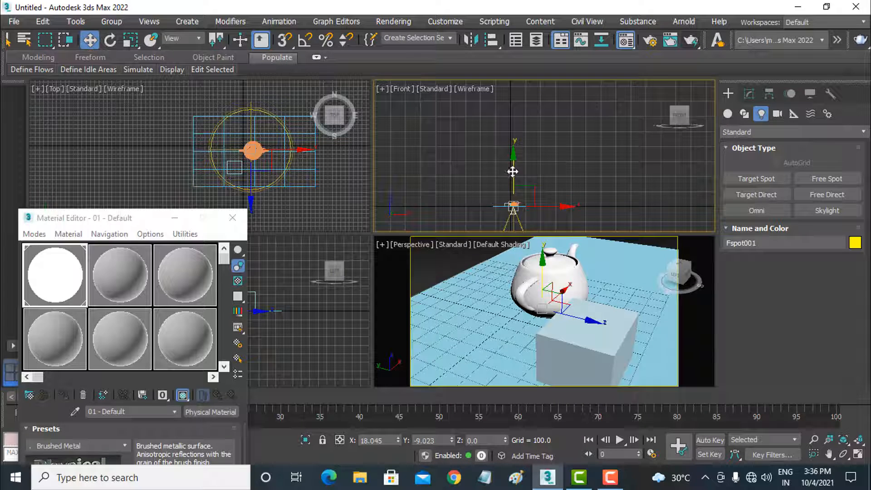
{"action": "left_click_drag", "start_coordinate": [512, 171], "coordinate": [510, 145]}
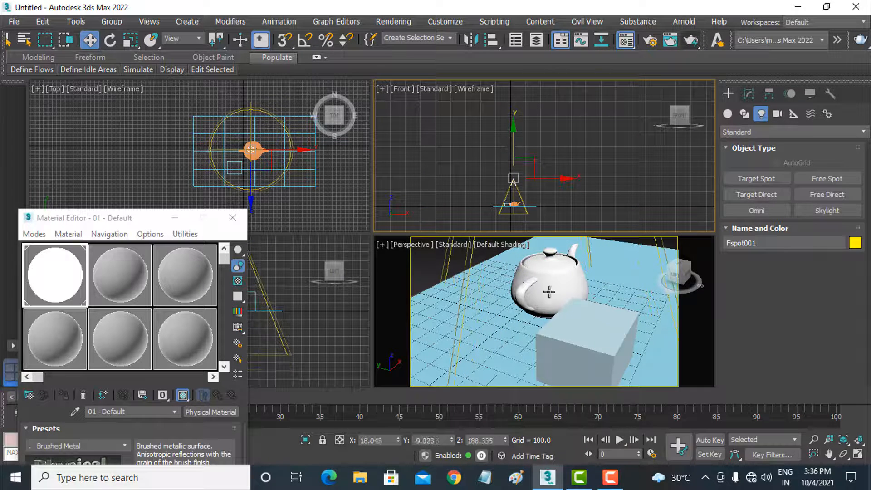
- Render the Perspective view with the whole plane in view under the free spotlight, and close the frame
{"action": "scroll", "coordinate": [550, 288], "scroll_direction": "down", "scroll_amount": 5}
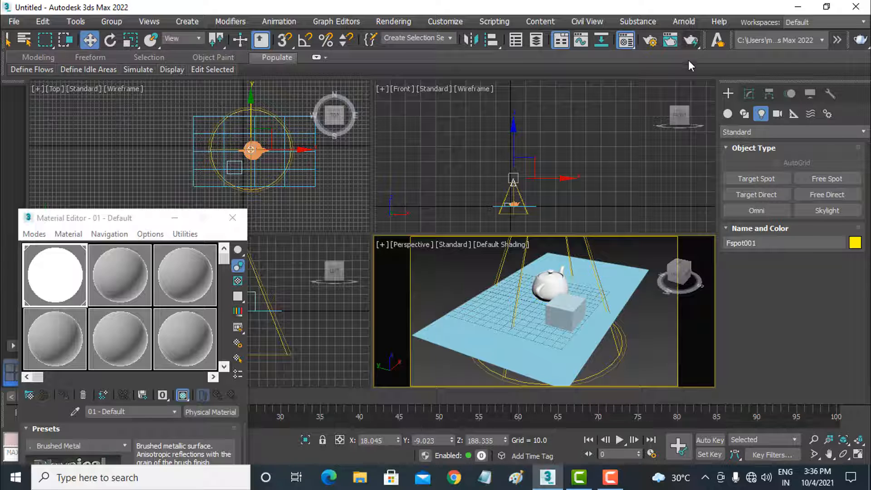
{"action": "left_click", "coordinate": [690, 40]}
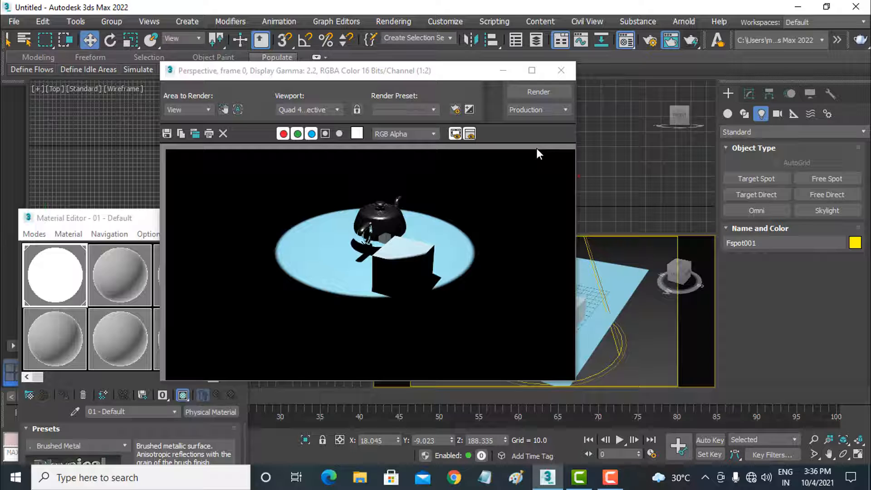
{"action": "left_click", "coordinate": [561, 72]}
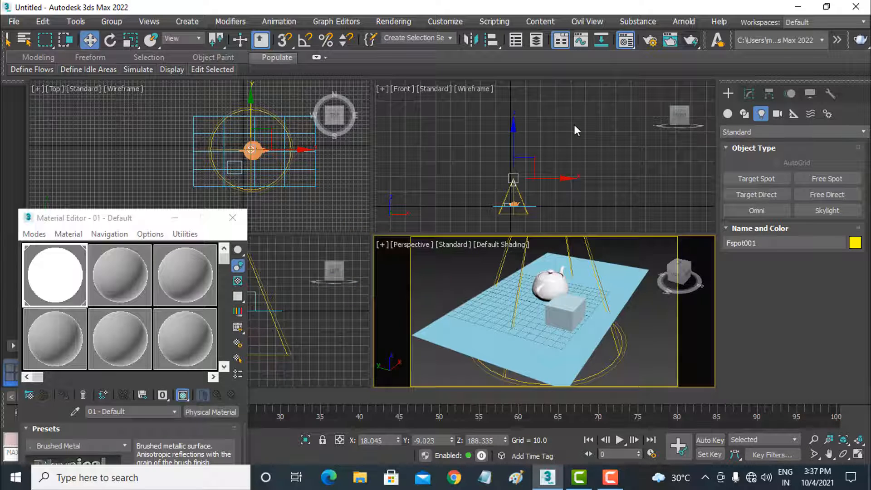
- Review the free spotlight's parameter rollouts and delete the light
{"action": "left_click", "coordinate": [747, 94]}
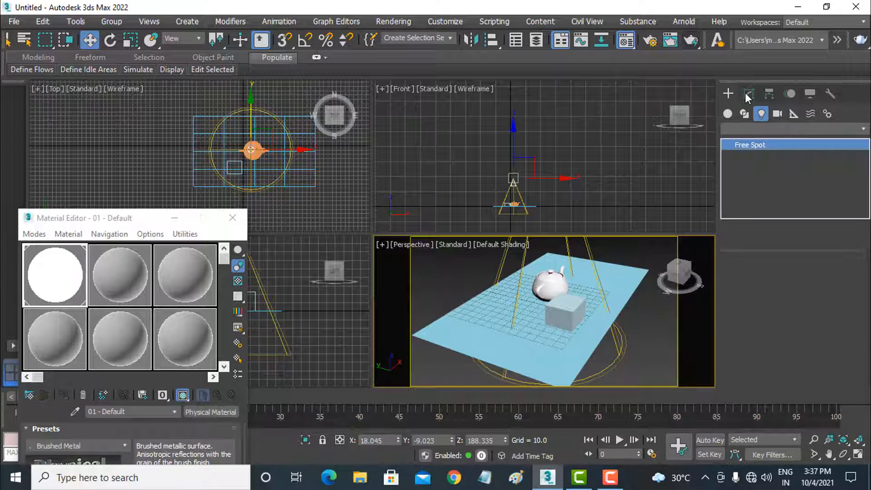
{"action": "left_click_drag", "start_coordinate": [858, 340], "coordinate": [853, 186]}
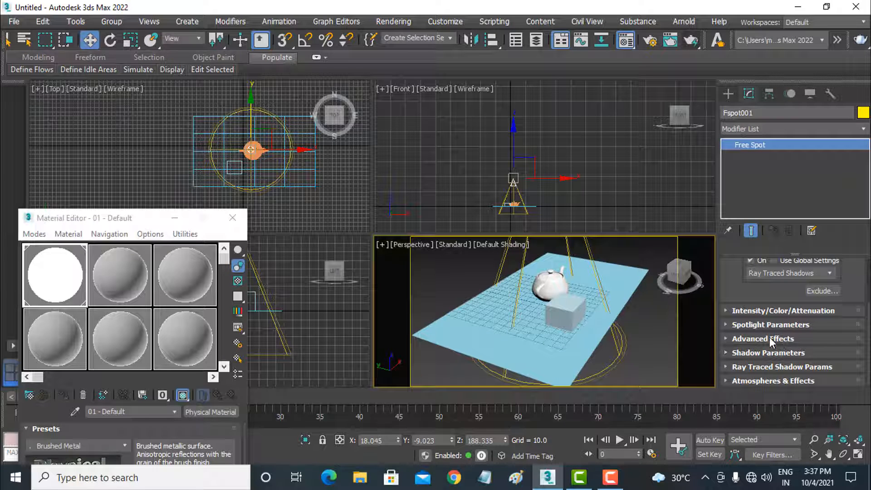
{"action": "left_click", "coordinate": [594, 187]}
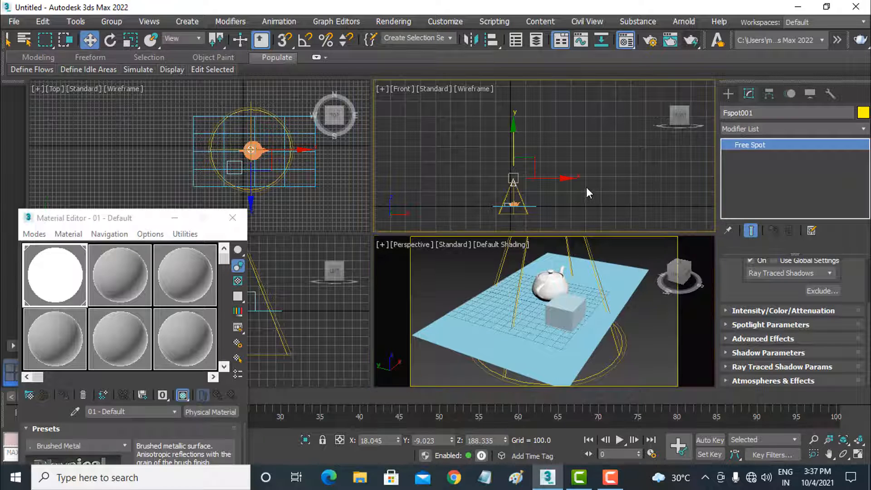
{"action": "key", "text": "Delete"}
- Create a Standard Target Direct light in the Front view, aimed down at the plane by the teapot from a distance of about 624
{"action": "left_click", "coordinate": [728, 94]}
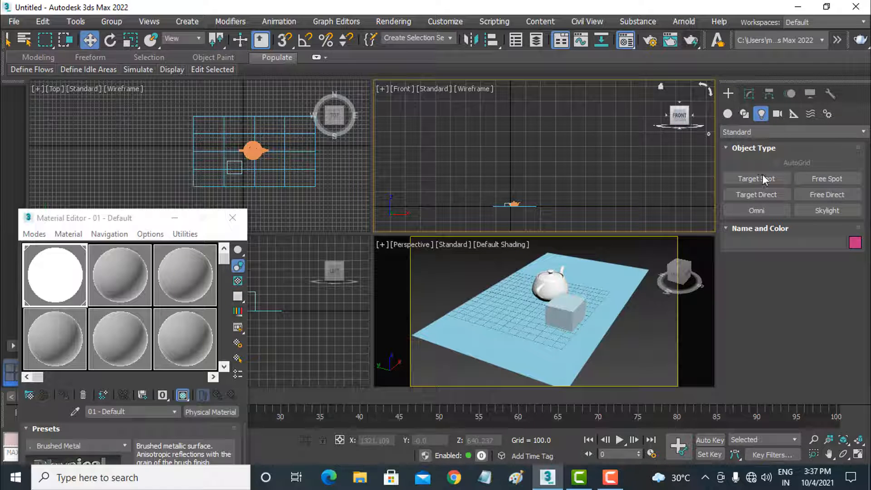
{"action": "left_click", "coordinate": [765, 196]}
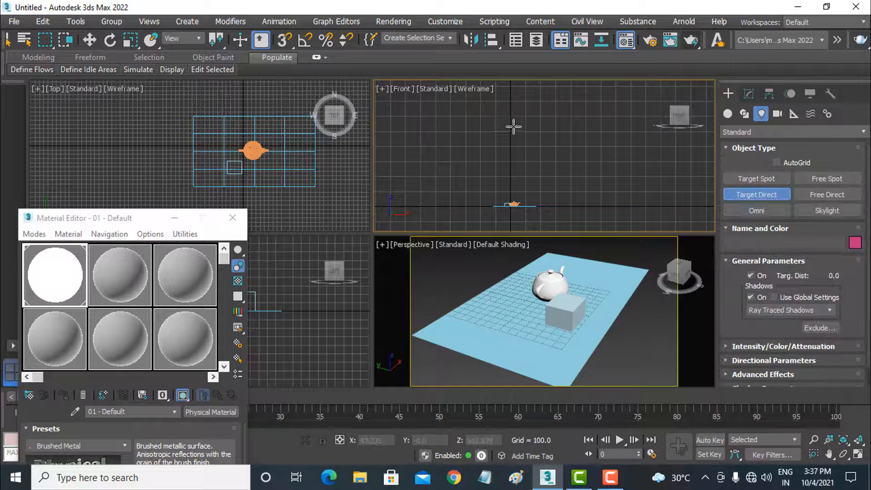
{"action": "left_click_drag", "start_coordinate": [512, 119], "coordinate": [510, 208]}
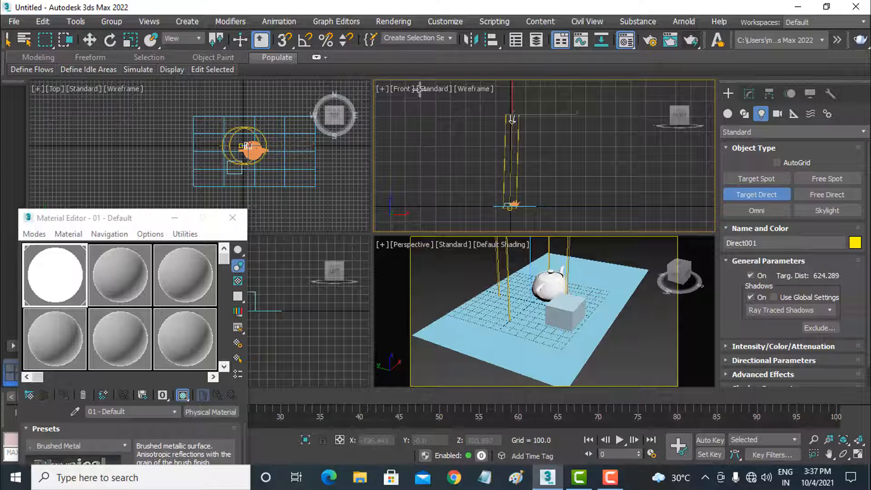
{"action": "left_click", "coordinate": [86, 41]}
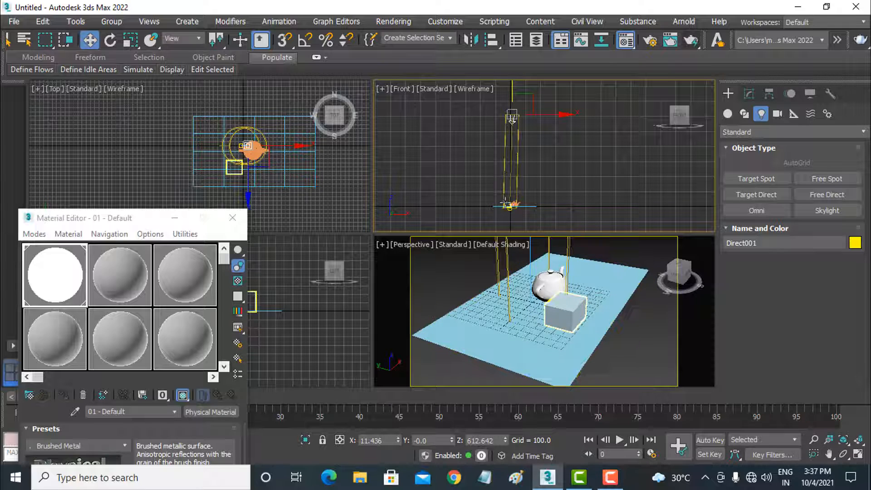
- Render the Perspective view under the target direct light and close the rendered frame
{"action": "left_click", "coordinate": [529, 260]}
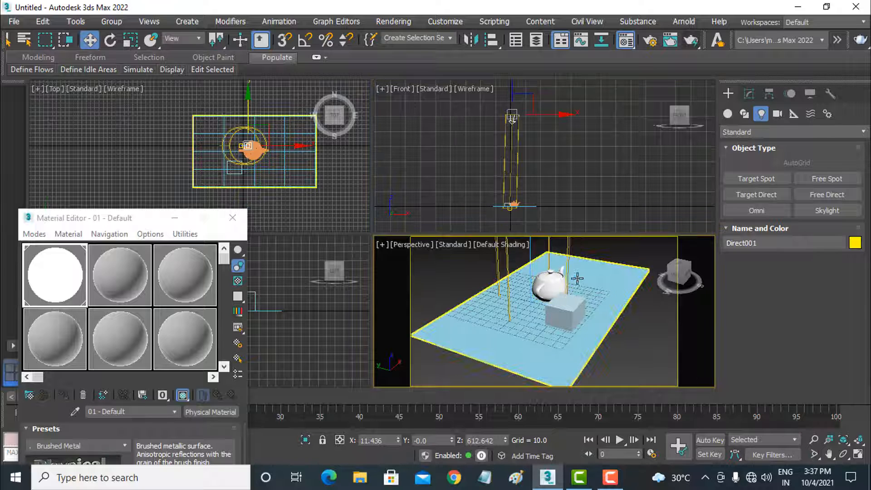
{"action": "left_click", "coordinate": [691, 40]}
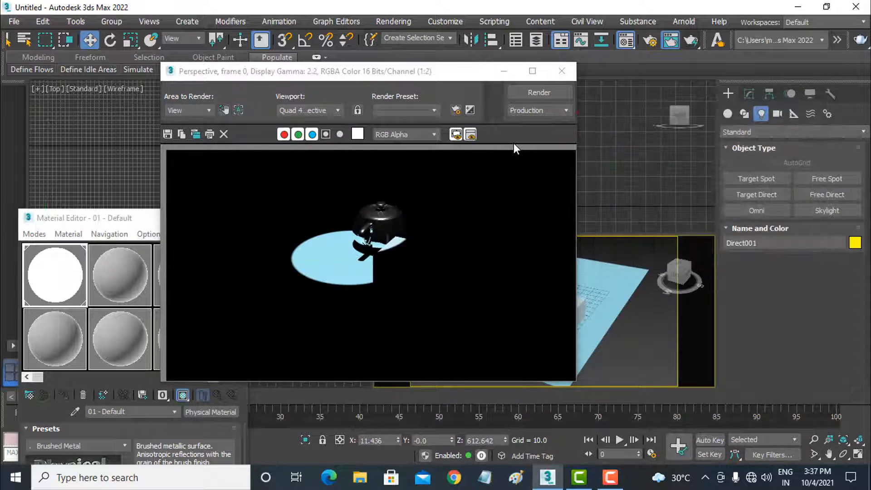
{"action": "left_click", "coordinate": [561, 72]}
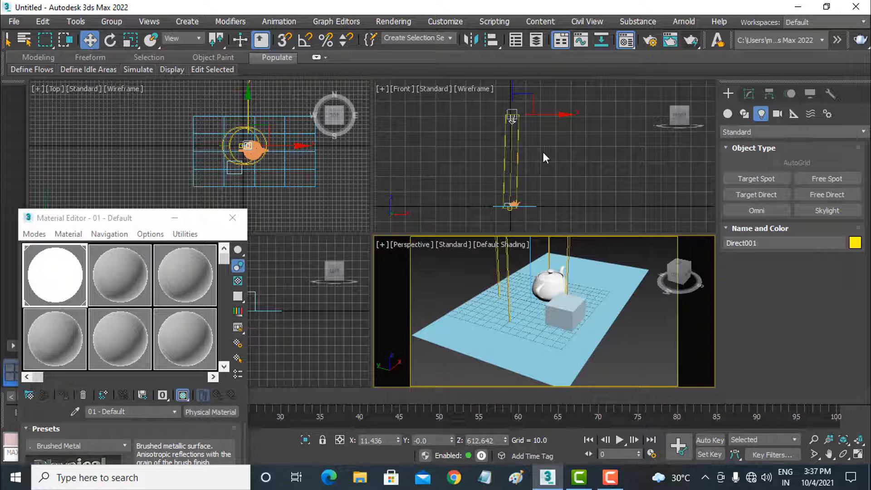
- Set the directional light's Hotspot/Beam to 91 and Falloff/Field to 168, and render the Perspective view again
{"action": "left_click", "coordinate": [749, 94]}
{"action": "left_click_drag", "start_coordinate": [853, 334], "coordinate": [847, 261]}
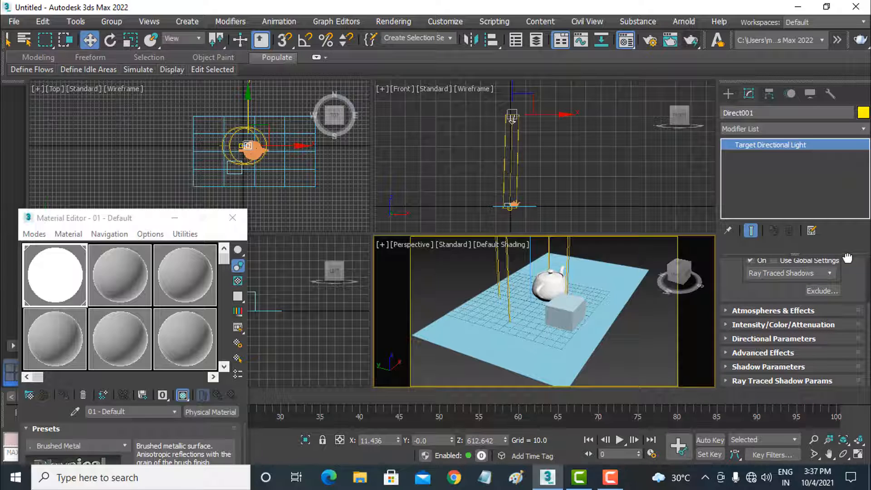
{"action": "left_click", "coordinate": [807, 339]}
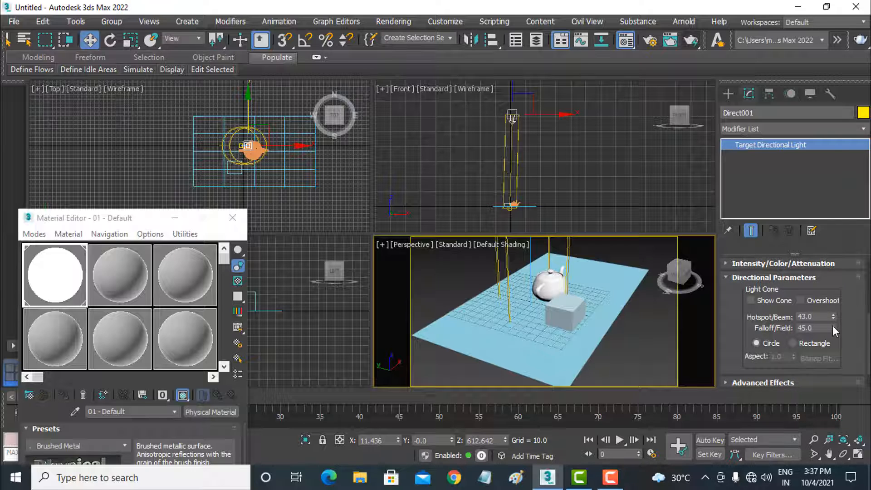
{"action": "left_click_drag", "start_coordinate": [833, 327], "coordinate": [845, 278]}
{"action": "left_click_drag", "start_coordinate": [833, 316], "coordinate": [835, 286]}
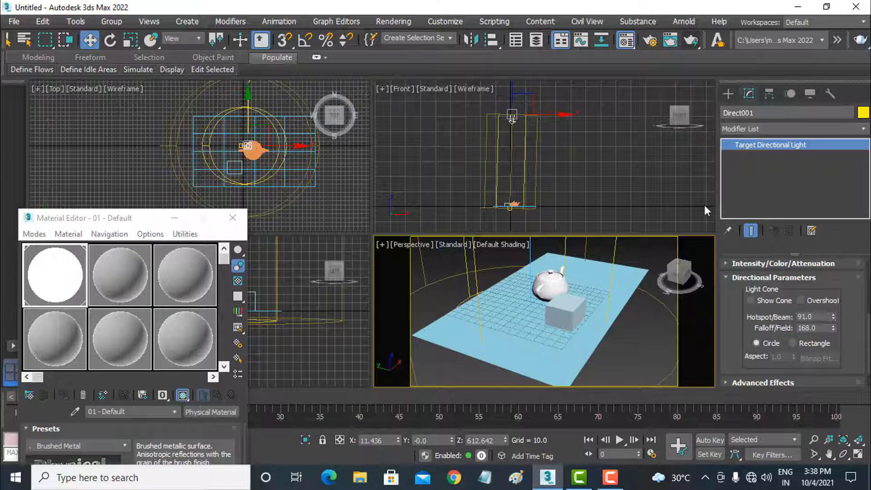
{"action": "left_click", "coordinate": [692, 40]}
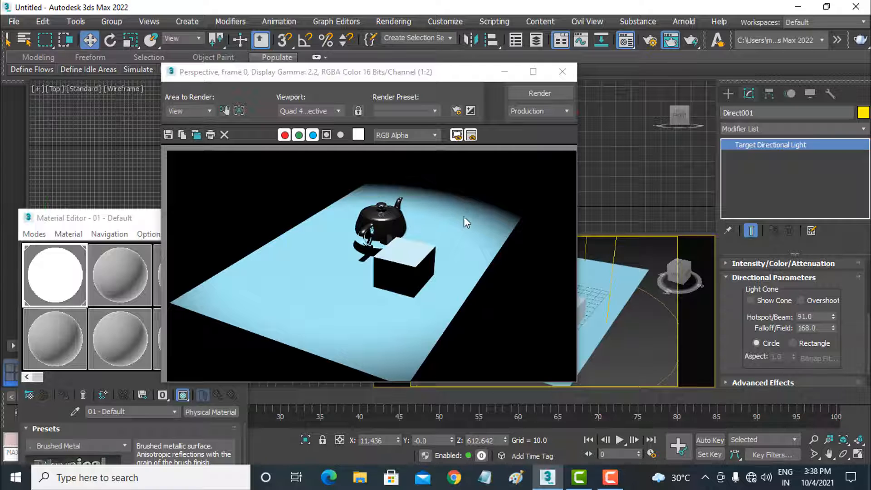
{"action": "left_click", "coordinate": [562, 72]}
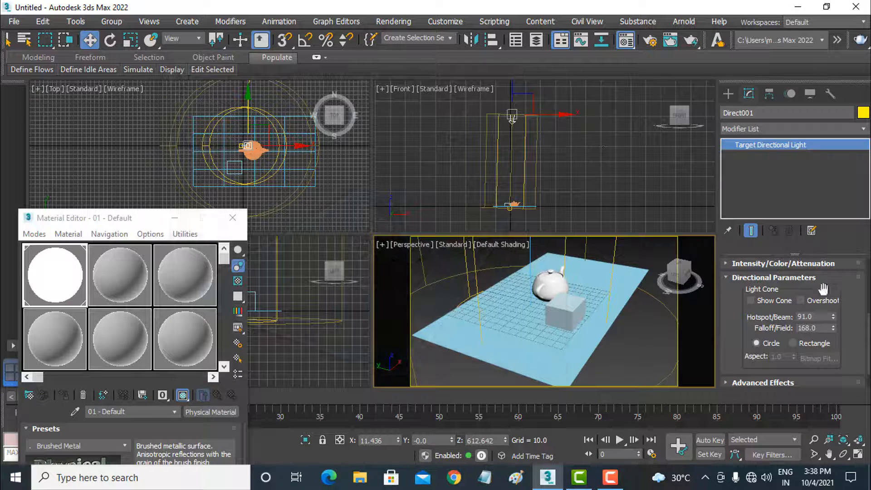
- Delete the target directional light from the scene
{"action": "mouse_move", "coordinate": [862, 296]}
{"action": "left_mouse_down"}
{"action": "mouse_move", "coordinate": [862, 242]}
{"action": "mouse_move", "coordinate": [862, 330]}
{"action": "left_mouse_up"}
{"action": "right_click", "coordinate": [578, 191]}
{"action": "left_click", "coordinate": [578, 192]}
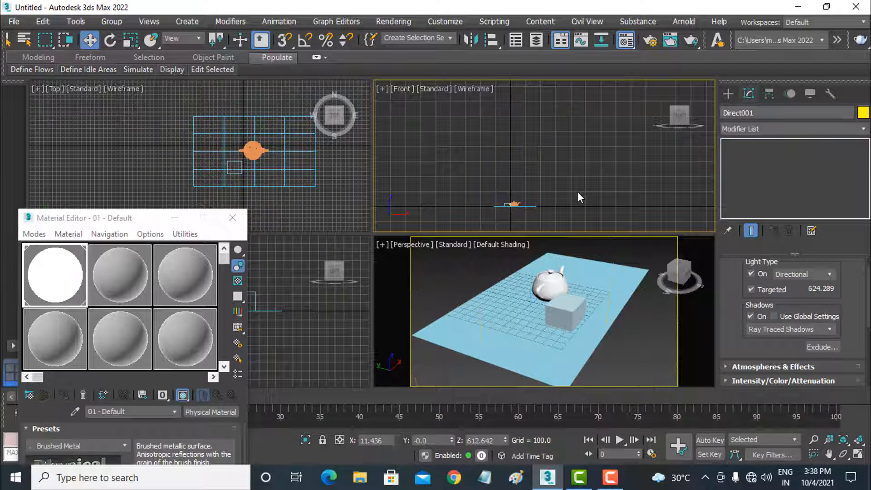
- Create a Standard Skylight beside the teapot in the Front view and render the Perspective view
{"action": "left_click", "coordinate": [728, 95]}
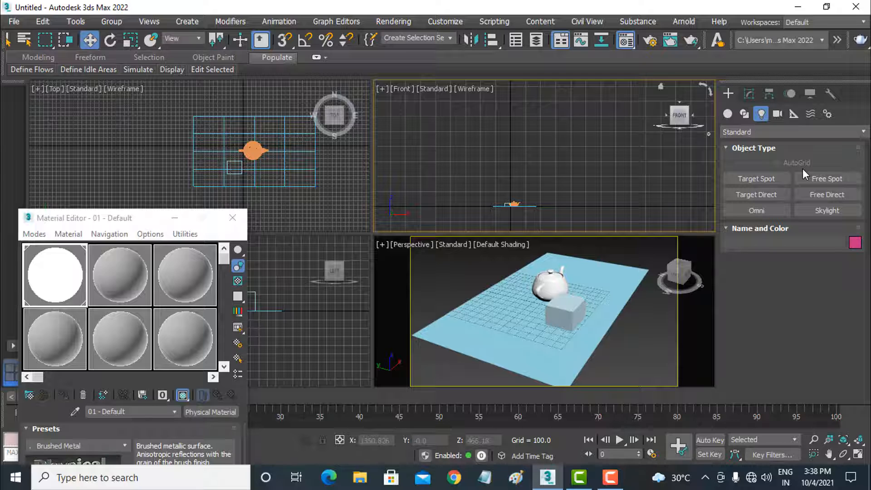
{"action": "left_click", "coordinate": [814, 214]}
{"action": "left_click", "coordinate": [586, 185]}
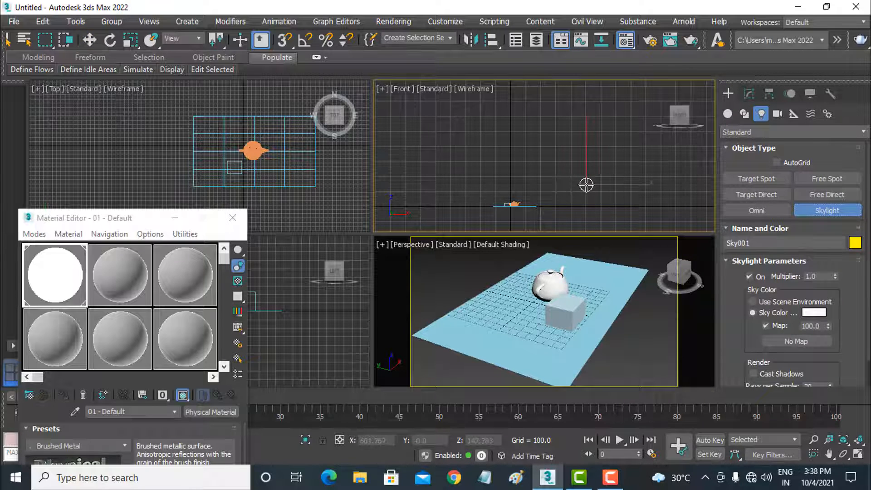
{"action": "left_click", "coordinate": [89, 40]}
{"action": "right_click", "coordinate": [505, 239]}
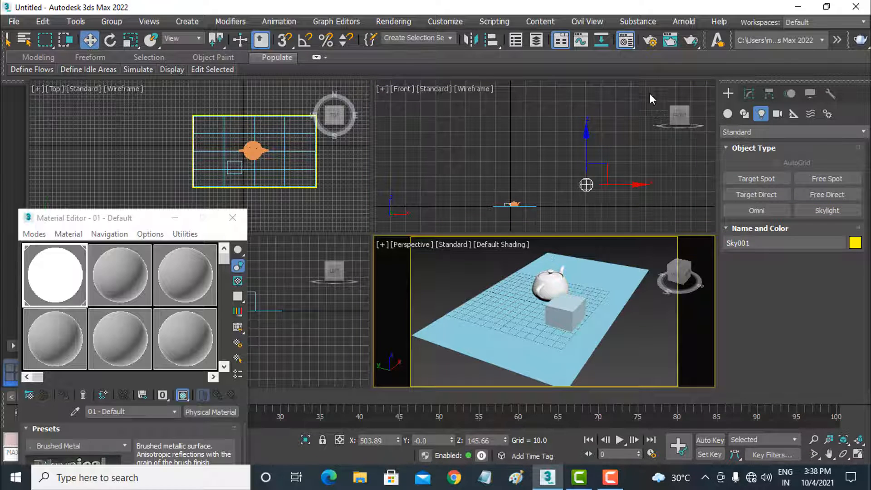
{"action": "left_click", "coordinate": [689, 41]}
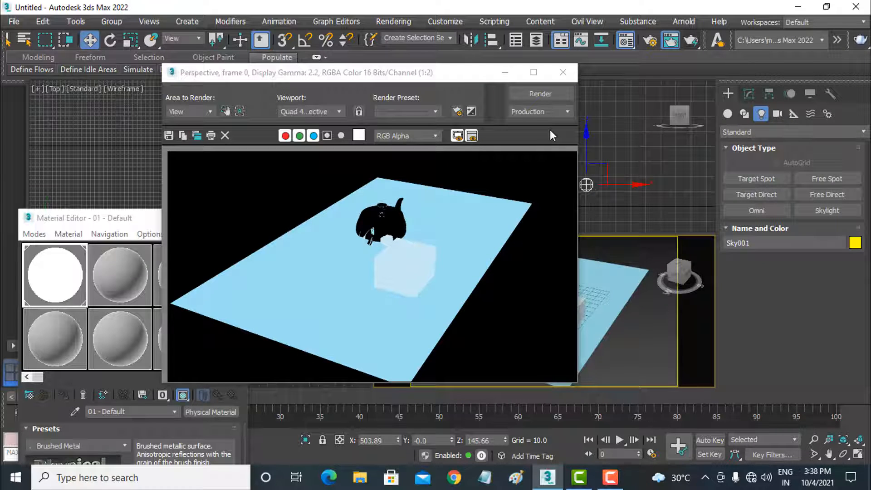
- Set the skylight's Multiplier to 0.5, re-render the Perspective view, close the frame and return to the light creation options
{"action": "left_click", "coordinate": [750, 94]}
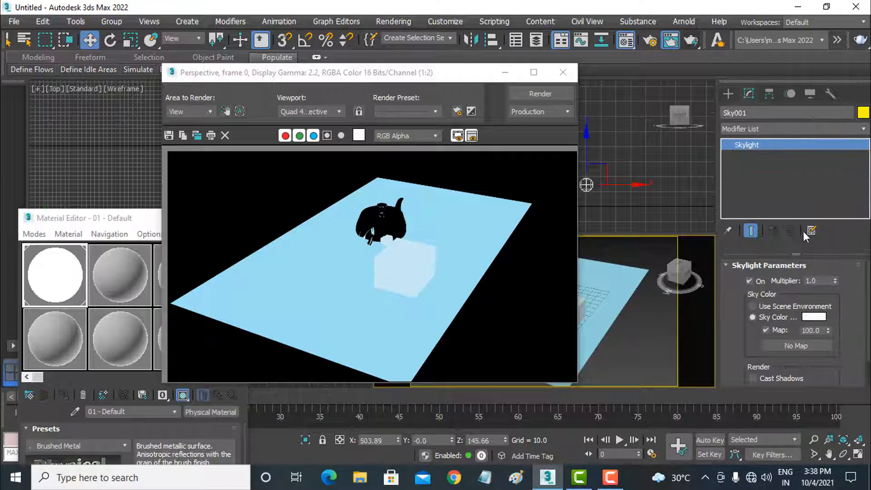
{"action": "double_click", "coordinate": [815, 281]}
{"action": "left_click", "coordinate": [693, 39]}
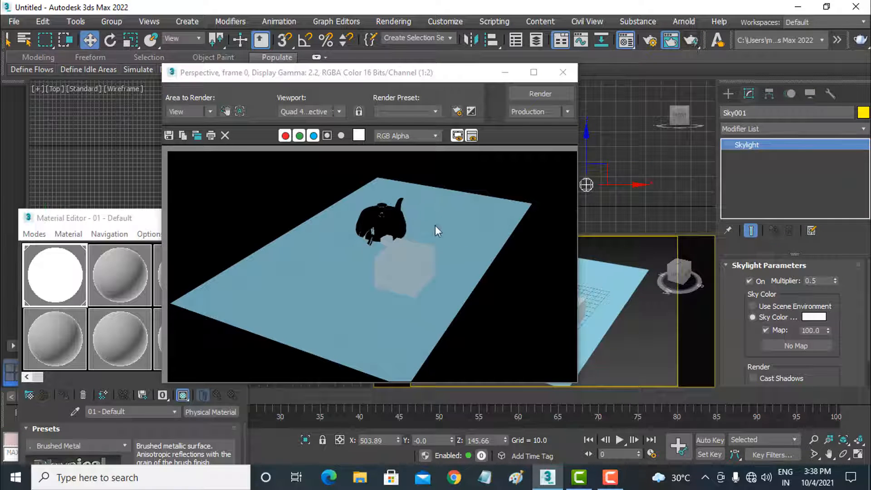
{"action": "left_click", "coordinate": [563, 74]}
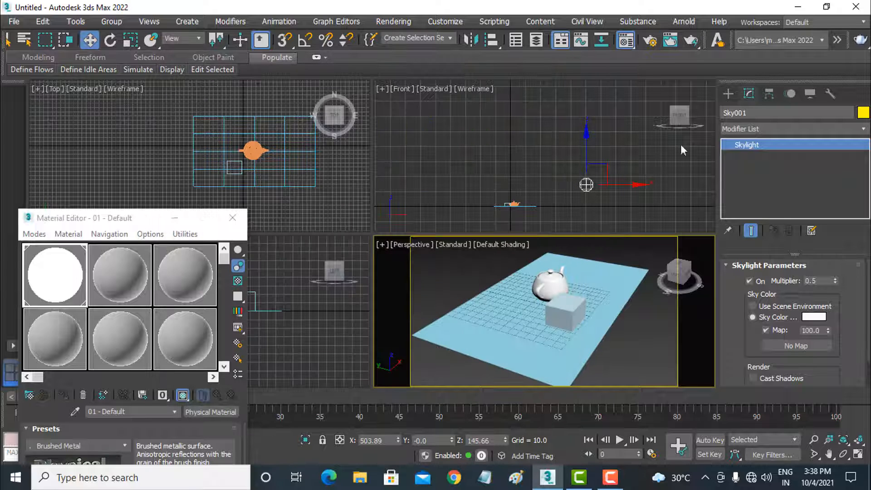
{"action": "left_click", "coordinate": [729, 95]}
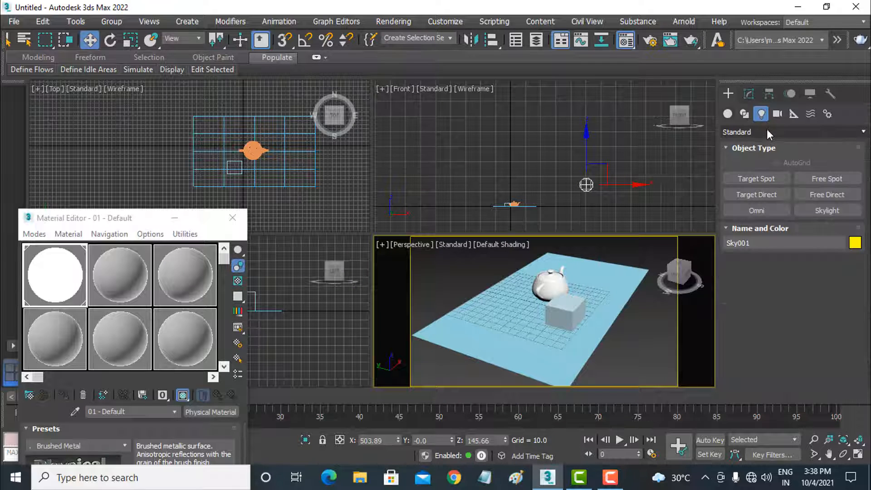